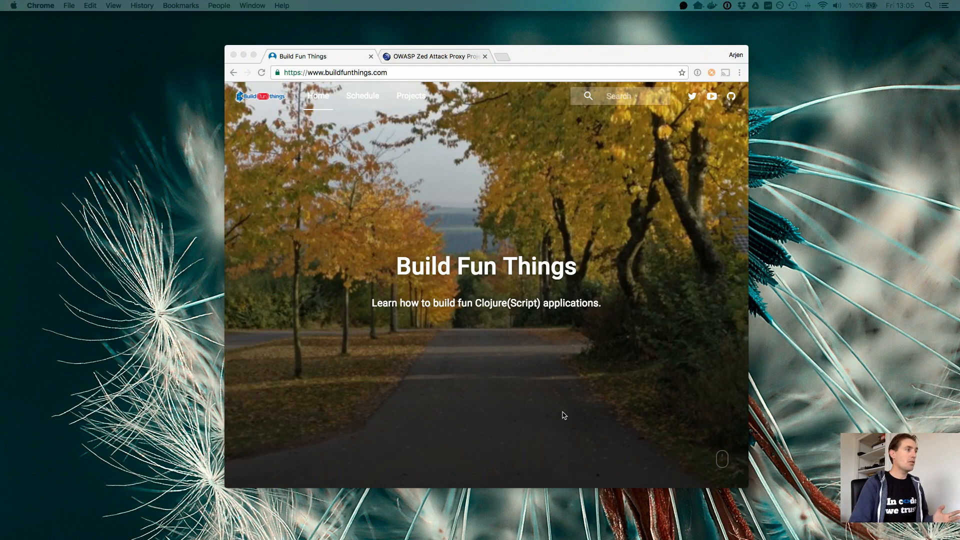
- View the OWASP Zed Attack Proxy Project page and its introduction
left_click(453, 58)
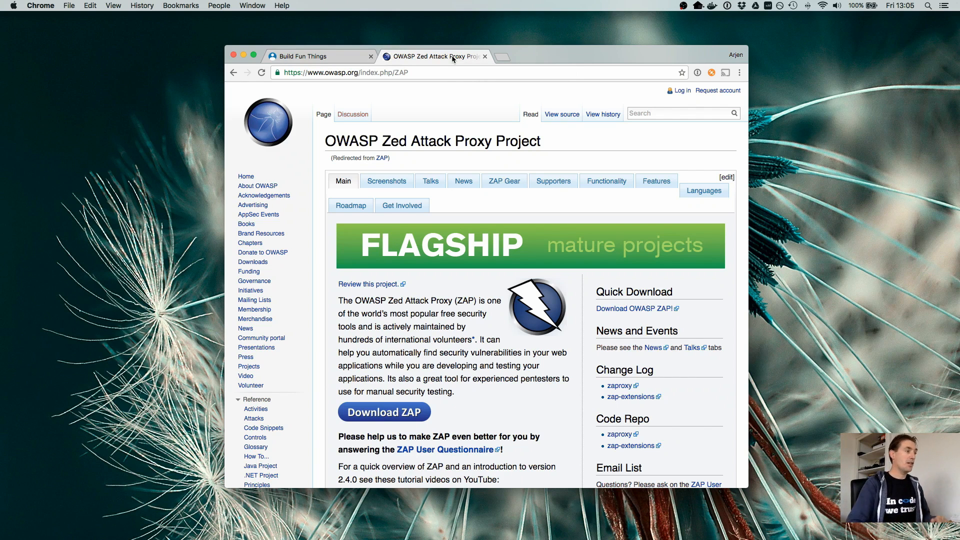
scroll(470, 326, "down", 1)
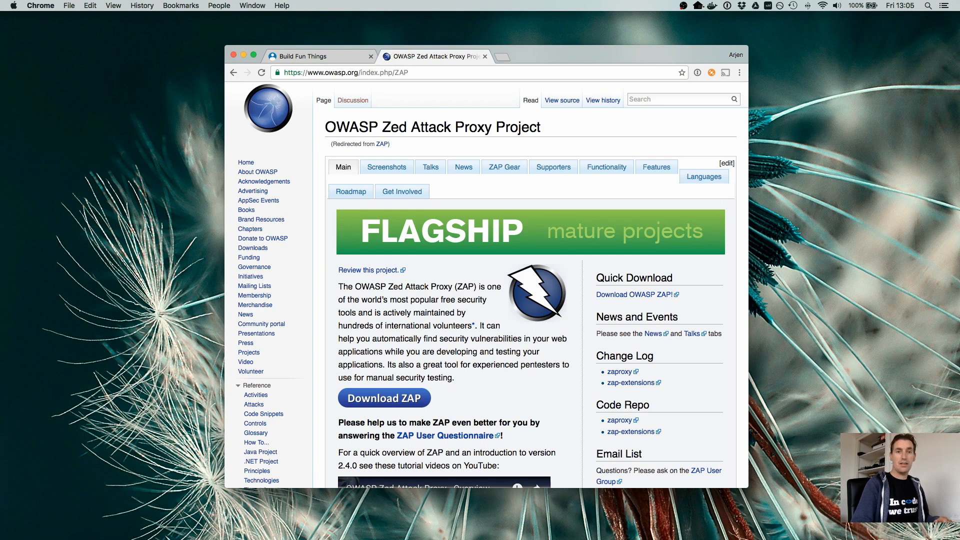
- Switch to OWASP ZAP with the browser window out of the way, and narrow its Sites pane
key("super+Tab")
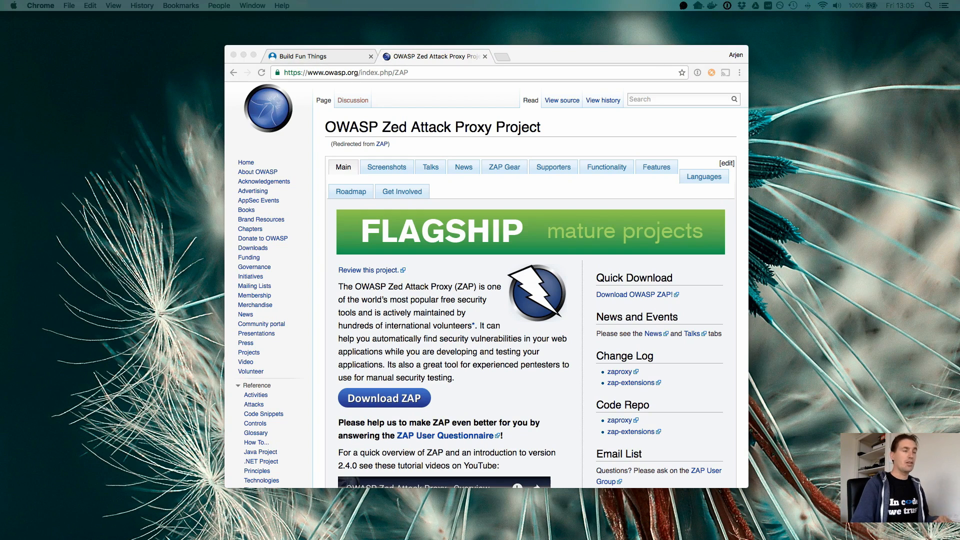
left_click_drag(959, 145, 380, 88)
left_click(587, 59)
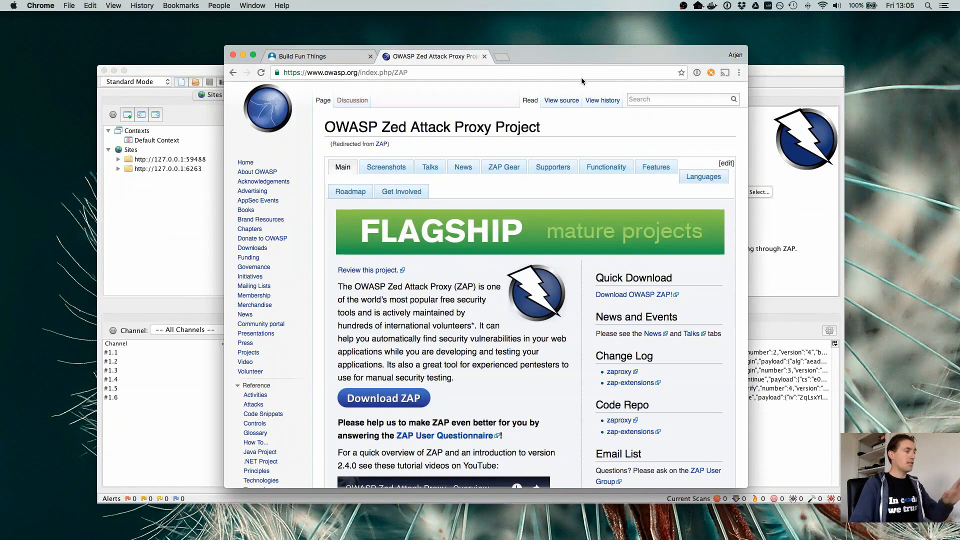
left_click(233, 55)
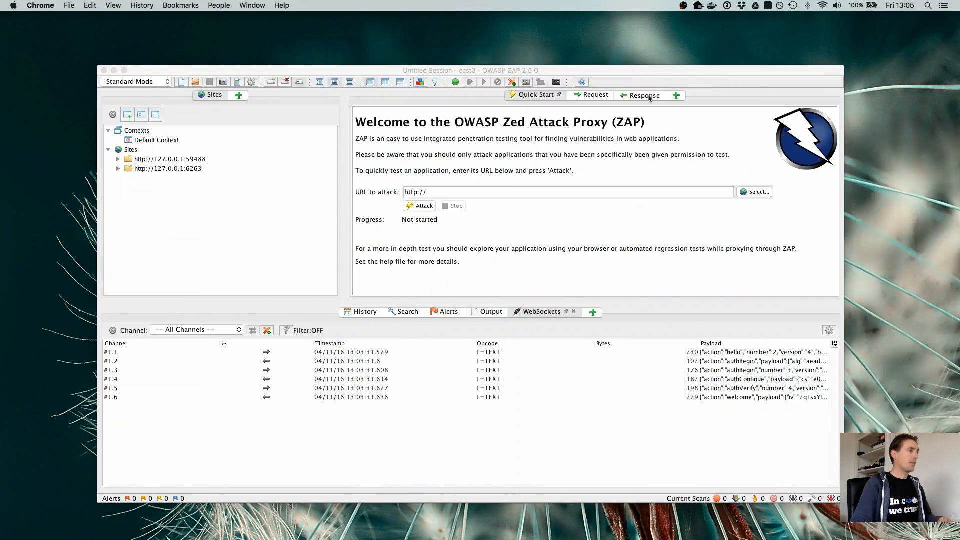
left_click_drag(667, 70, 671, 47)
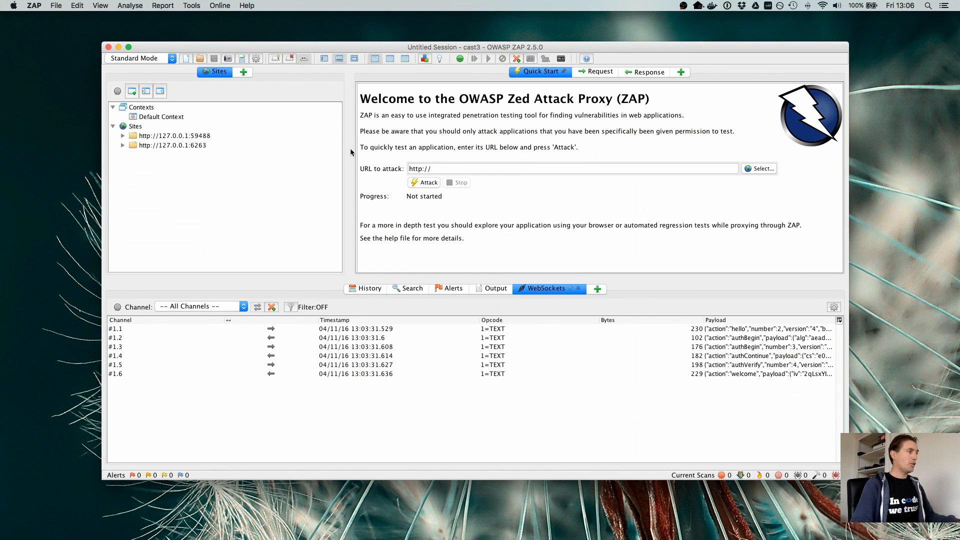
left_click_drag(349, 152, 293, 156)
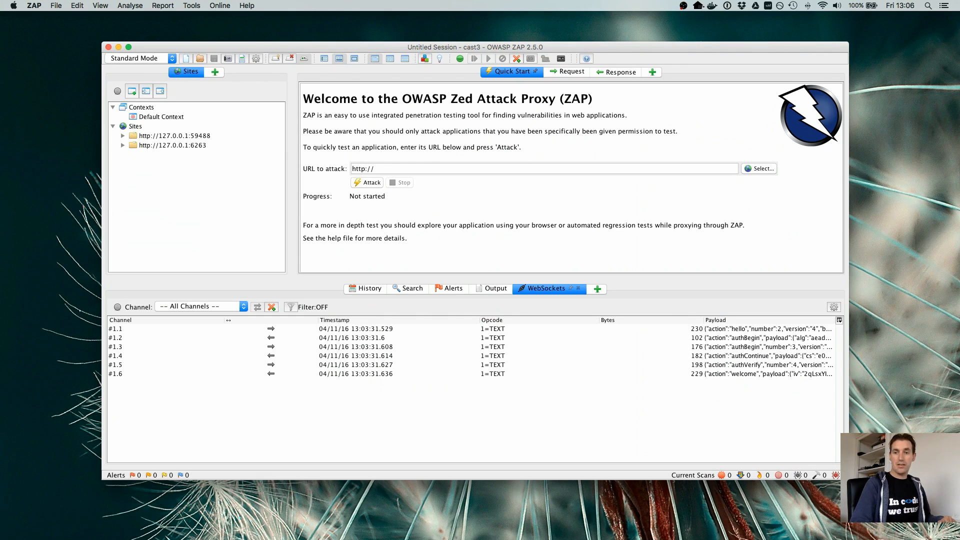
- Switch to Kitematic, search for dvwa and create a container from the citizenstig dvwa image
key("super+Tab")
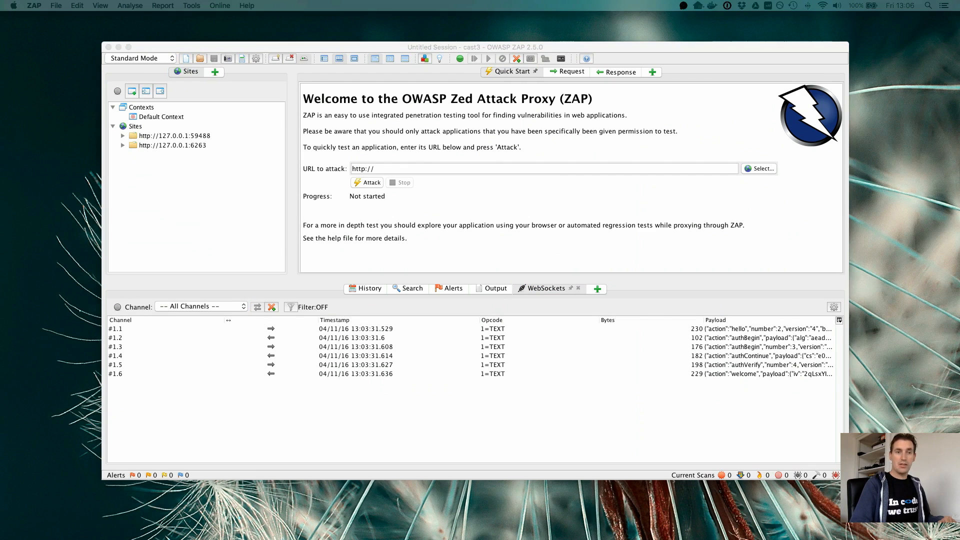
left_click_drag(959, 185, 334, 46)
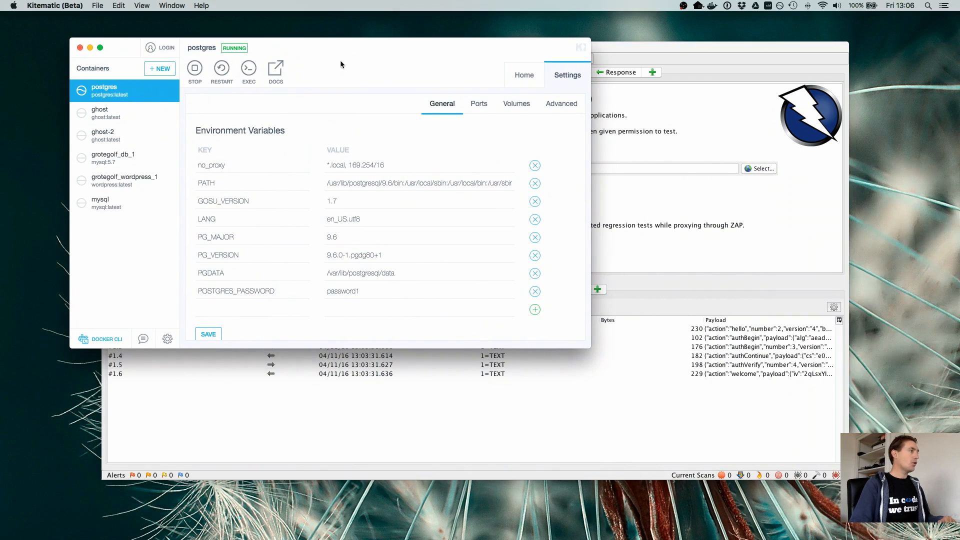
left_click(166, 73)
type("dvwa")
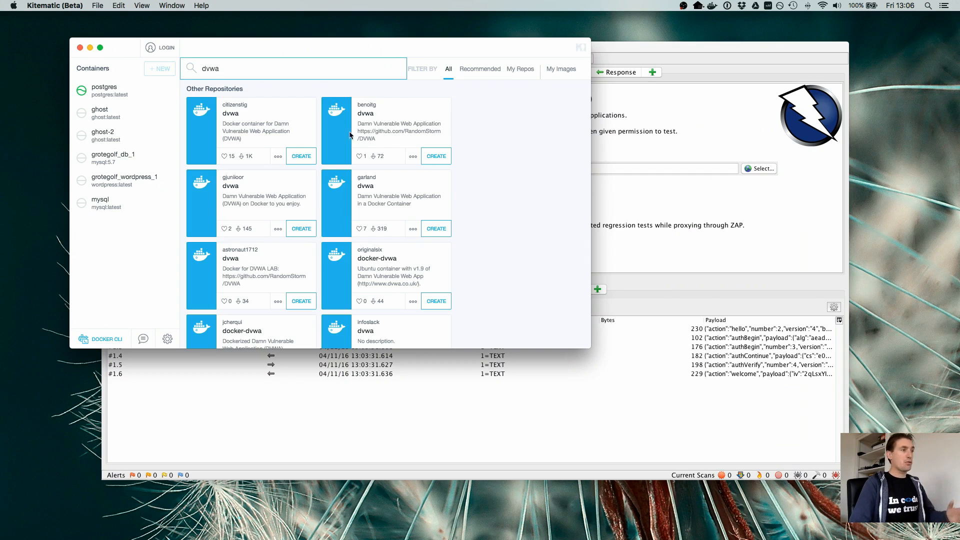
left_click(301, 157)
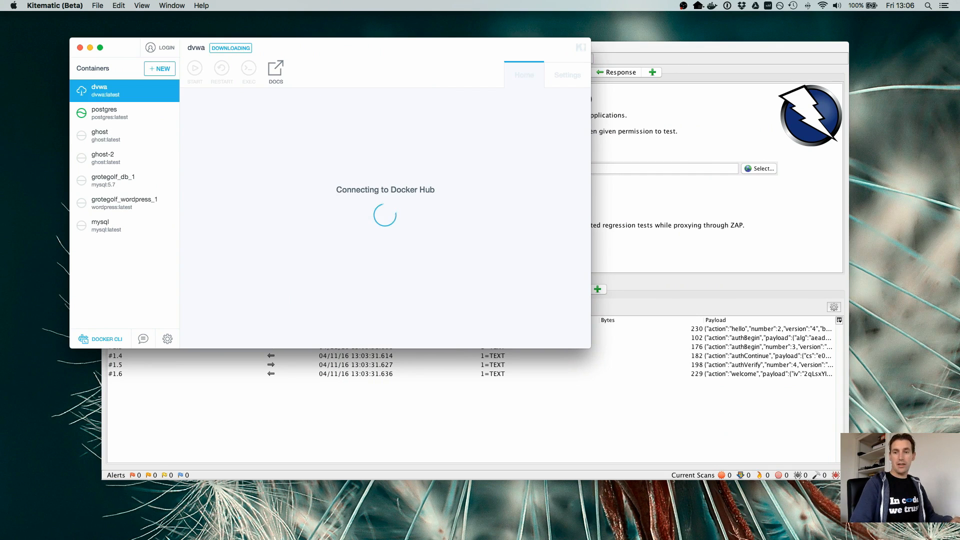
- Switch to Chrome, search the web for "damn vulnerable web application" and look over the DVWA website
key("super+Tab")
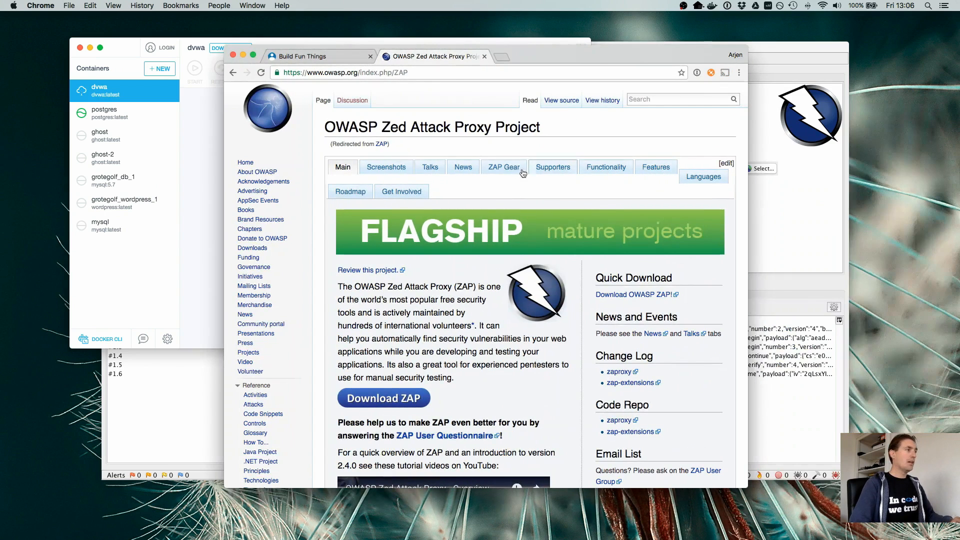
left_click(503, 56)
type("damn vul")
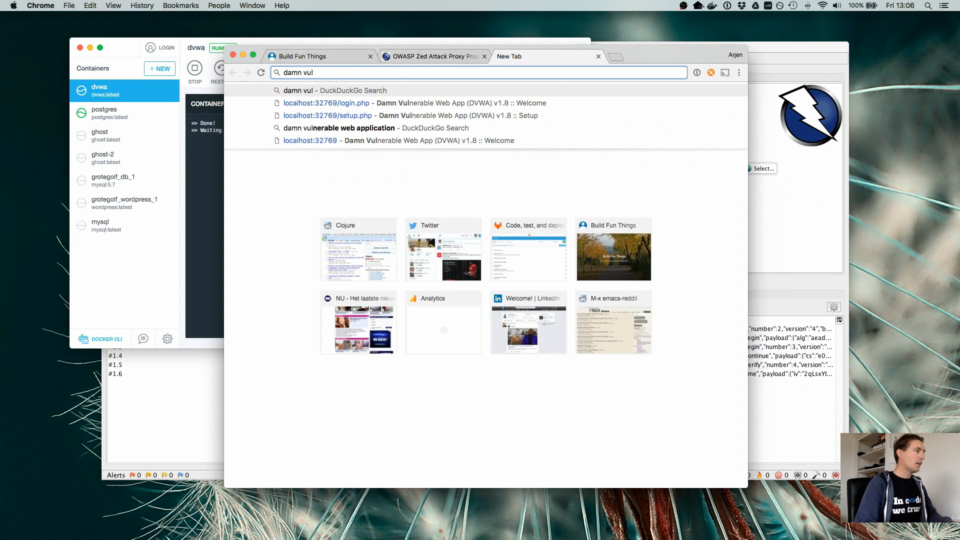
key("Down")
key("Down")
key("Down")
key("Return")
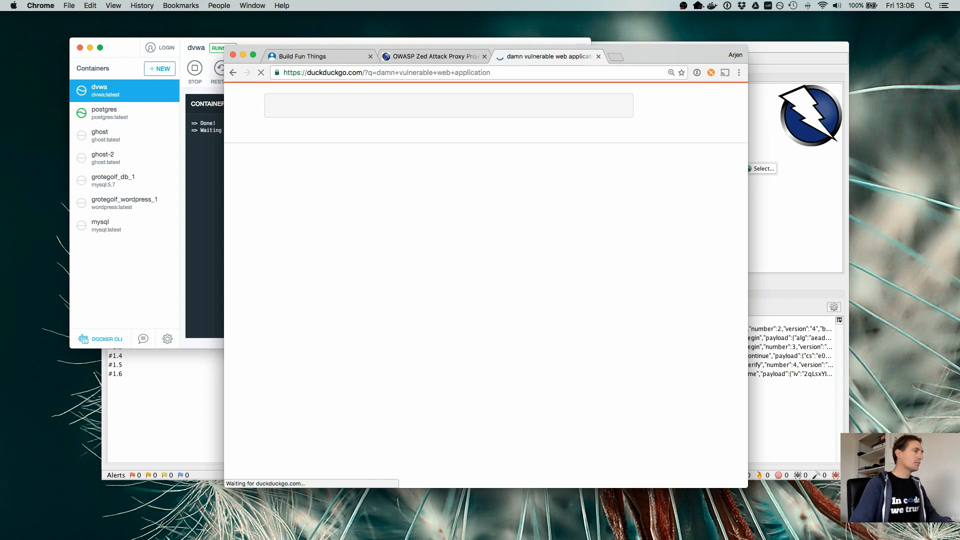
left_click(384, 298)
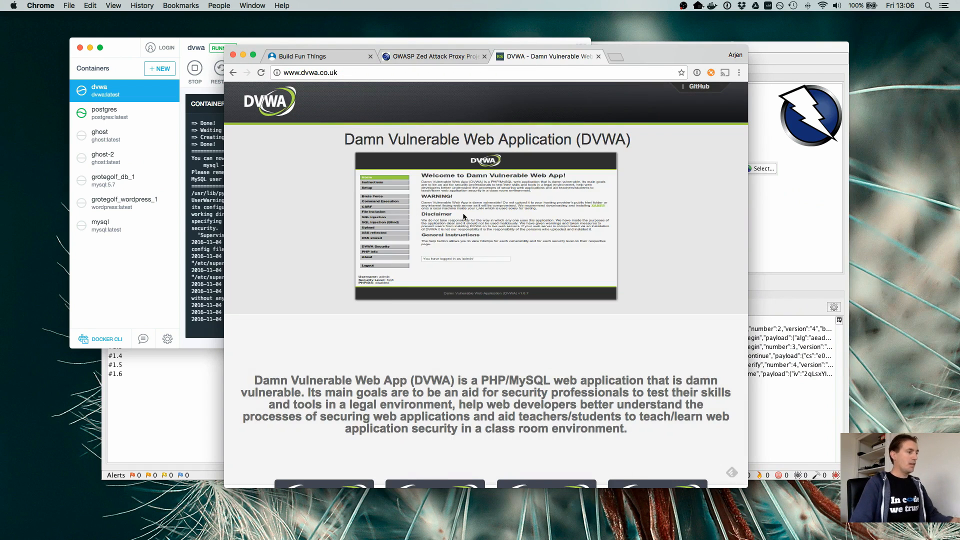
scroll(489, 253, "down", 1)
scroll(490, 251, "up", 1)
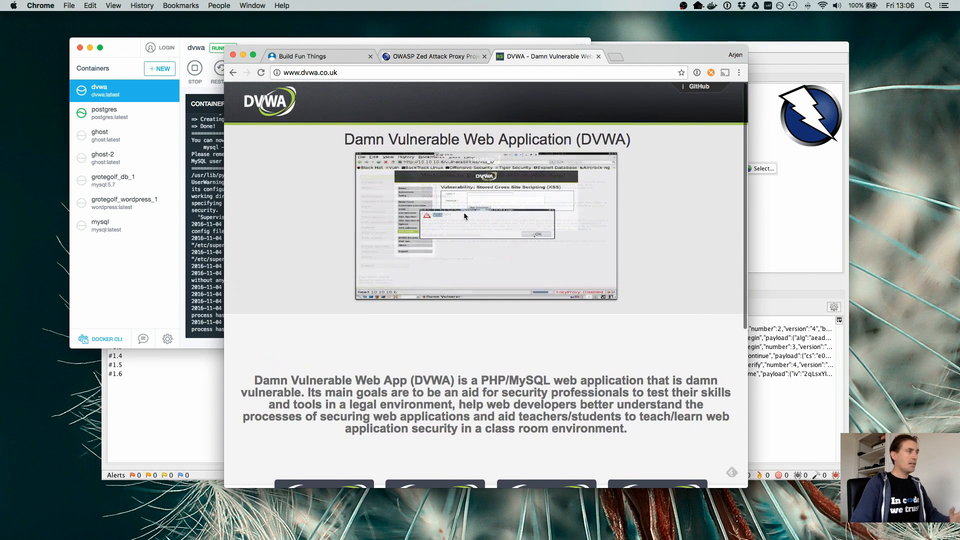
left_click(243, 55)
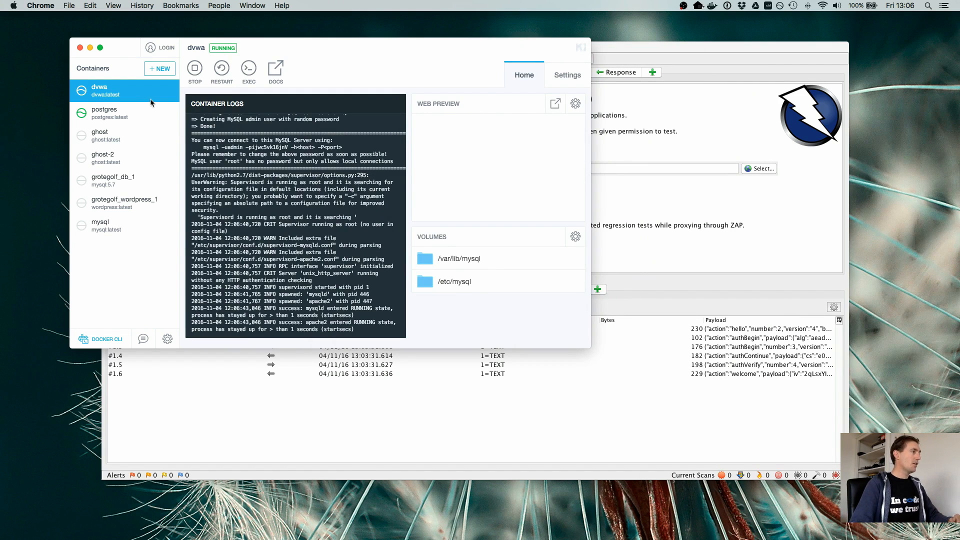
- Show the port settings of the dvwa container in Kitematic
left_click(113, 142)
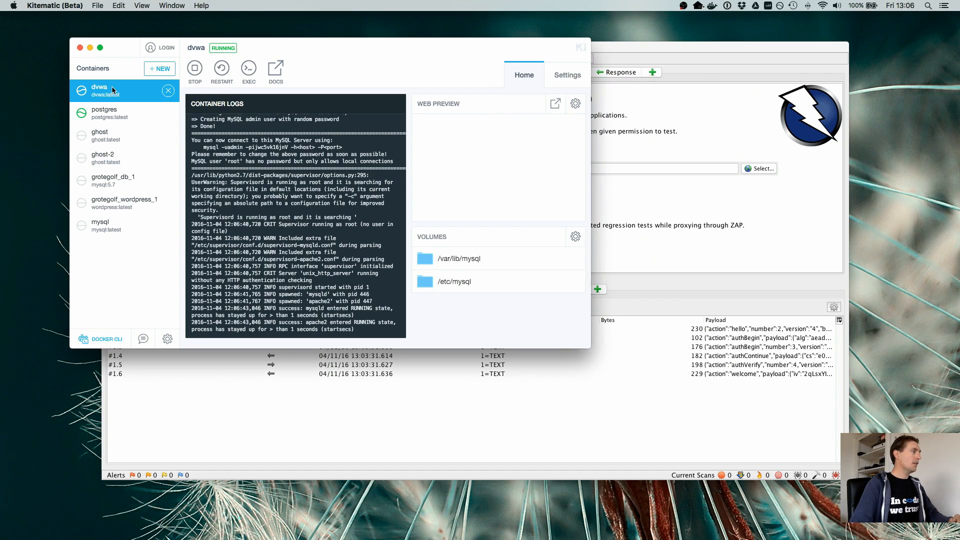
left_click(100, 133)
left_click(100, 89)
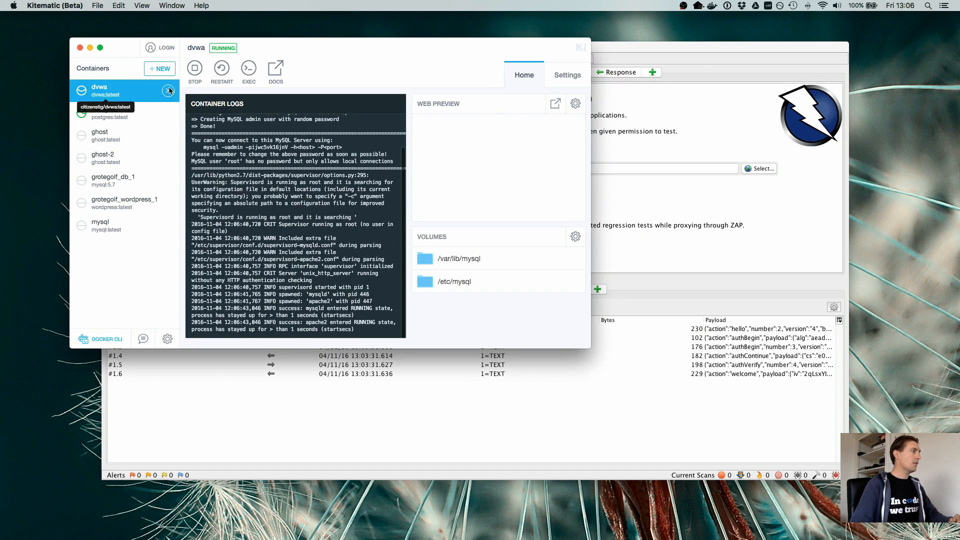
left_click(582, 76)
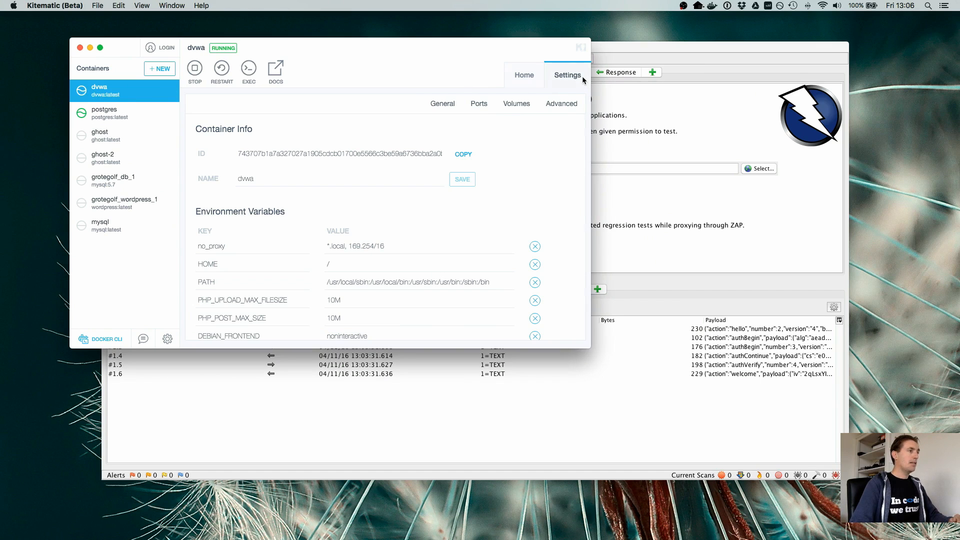
left_click(487, 106)
- Open the container's web address localhost:32769 from its port mapping and create the DVWA database
left_click(269, 166)
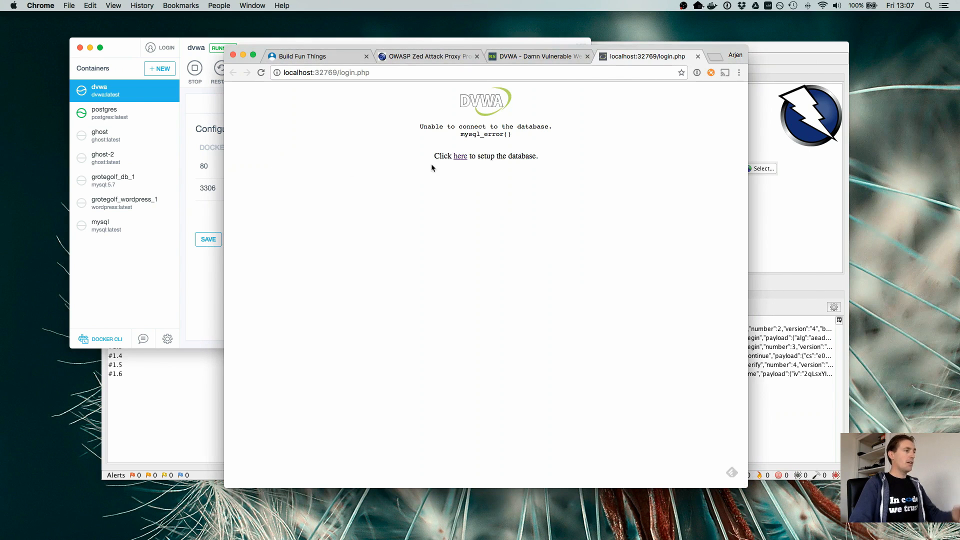
left_click(460, 157)
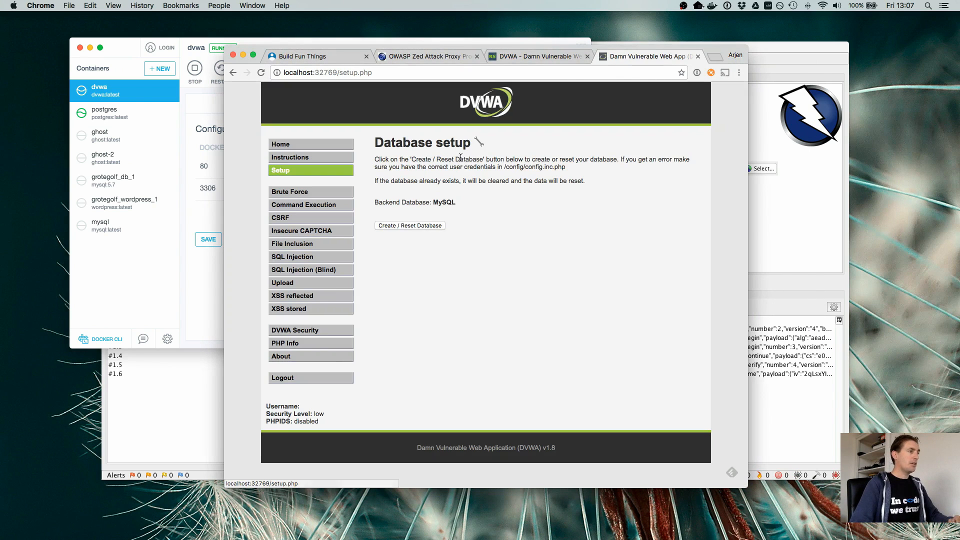
left_click(431, 226)
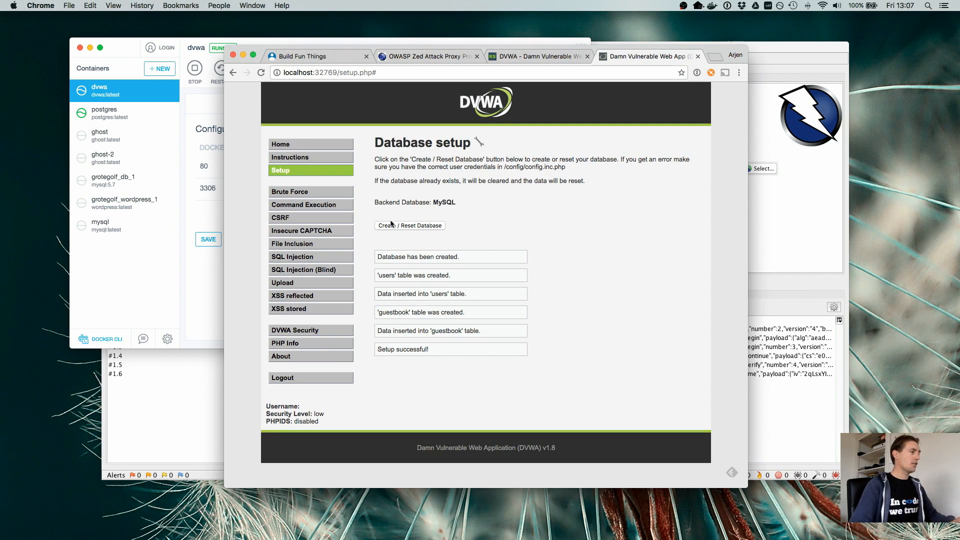
- Log in to DVWA with the username admin and the account password
left_click(289, 335)
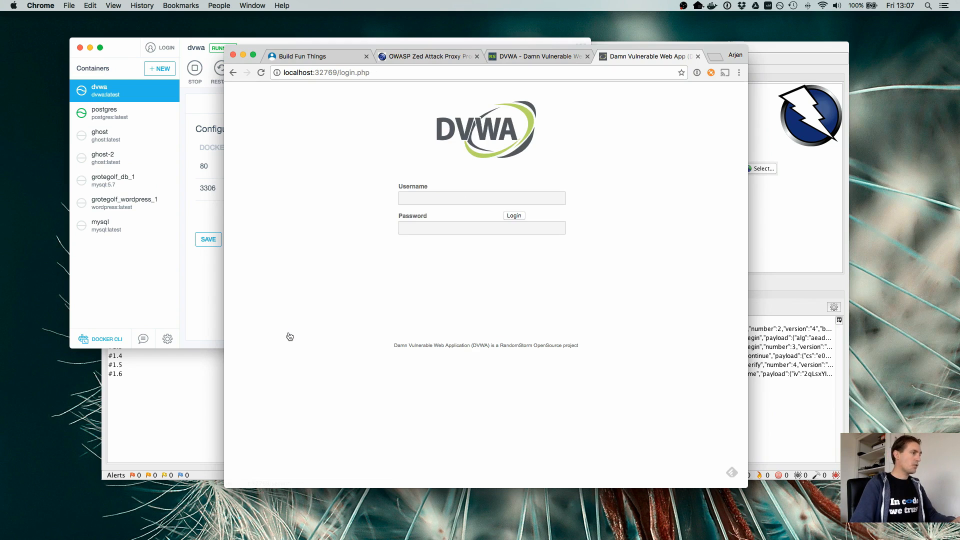
left_click(417, 196)
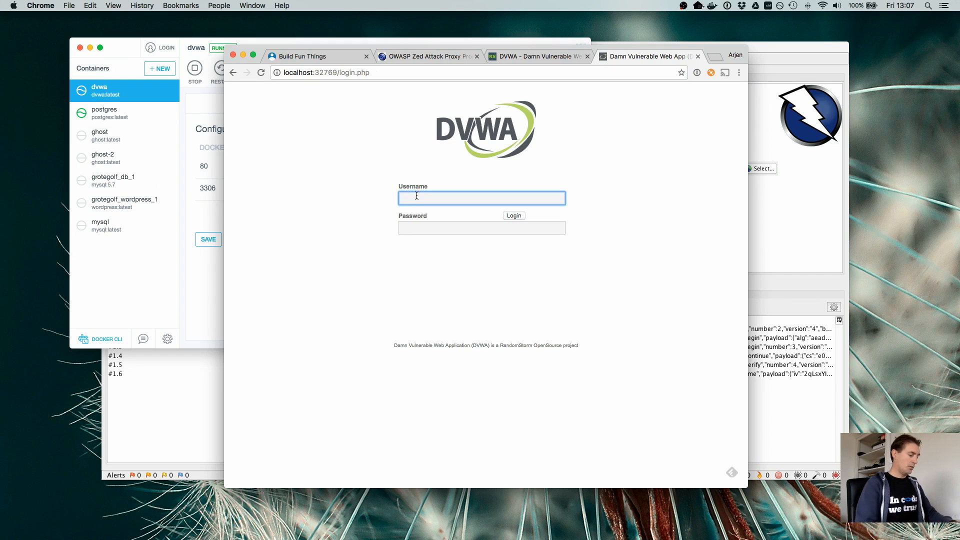
type("admin")
key("Tab")
type("passwor")
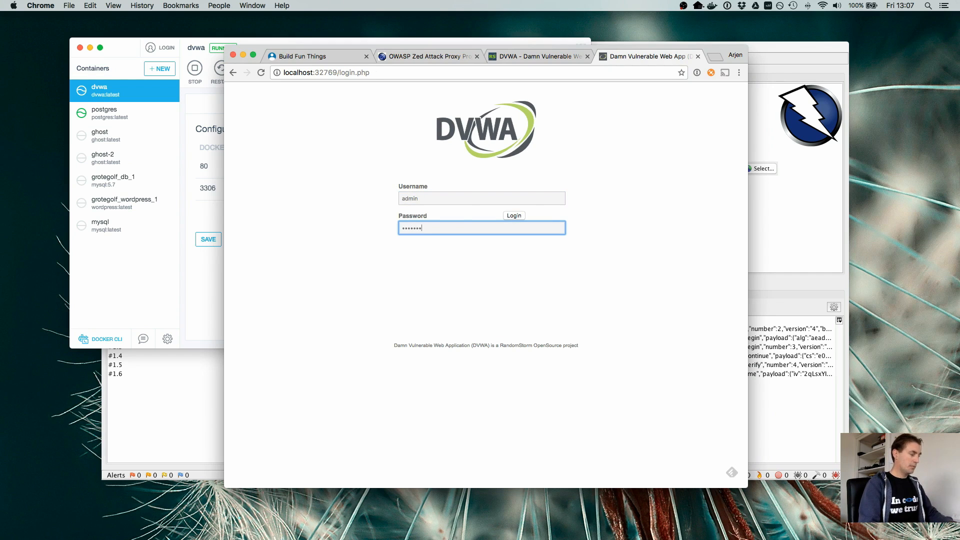
type("d")
key("Return")
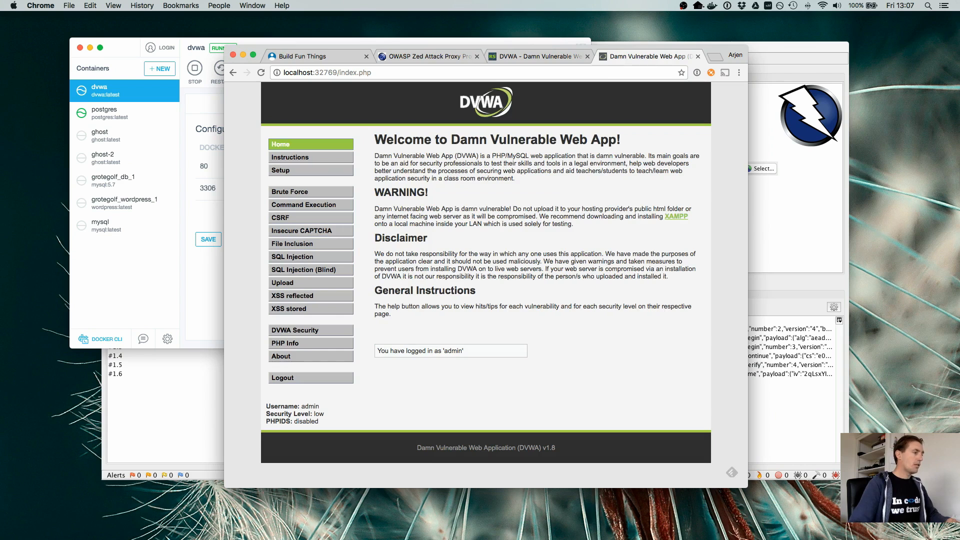
- Submit low as the script security level on the DVWA Security page
left_click(295, 330)
left_click(424, 227)
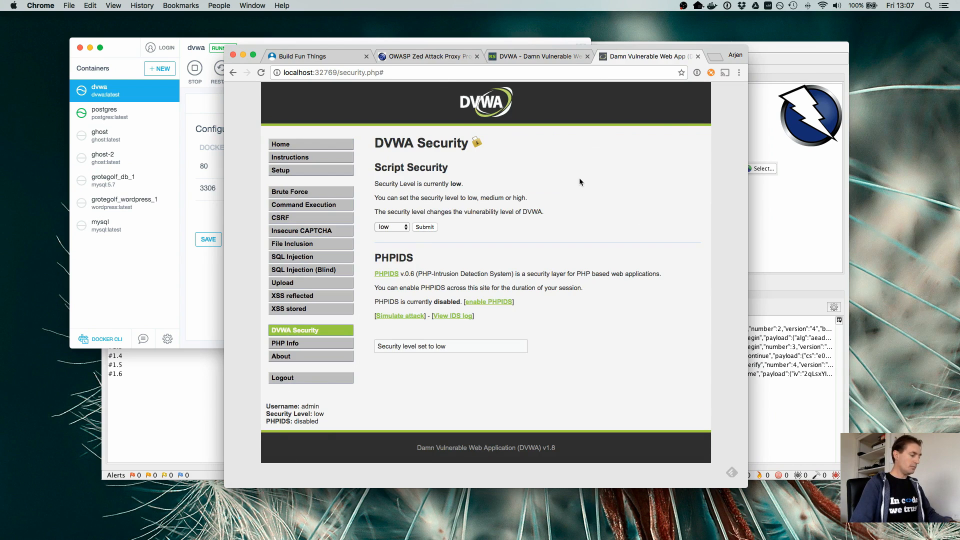
- Close the open browser tabs and the Kitematic window, and bring OWASP ZAP to the front
key("super+w")
key("super+w")
key("super+w")
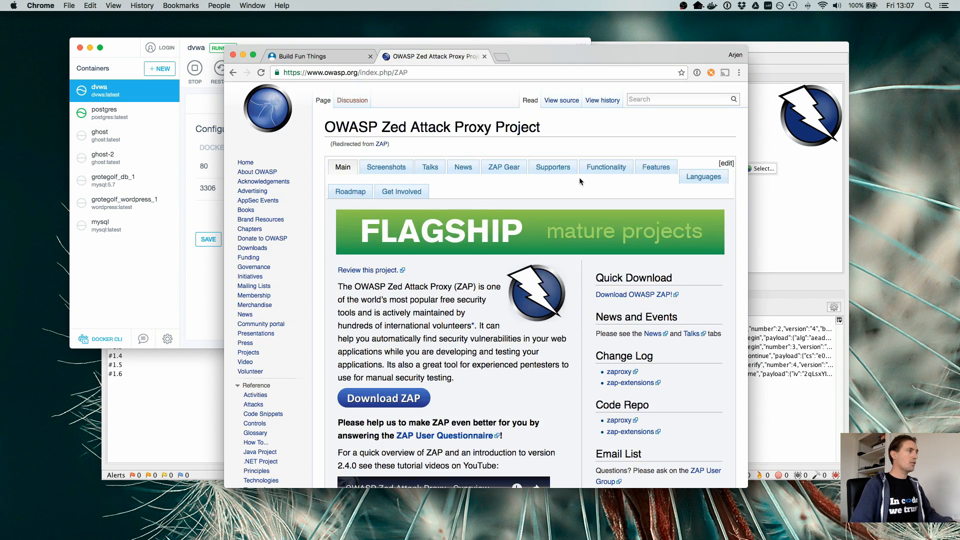
key("super+w")
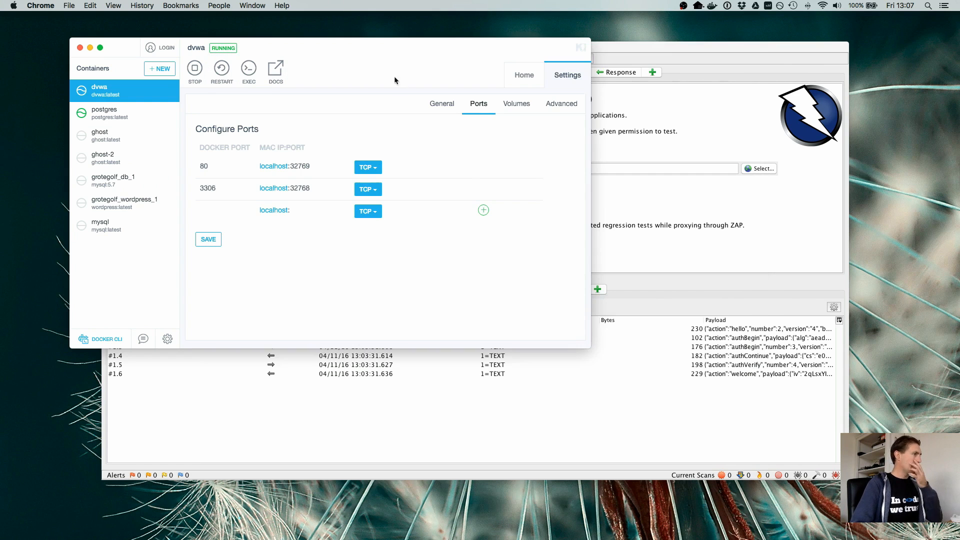
left_click_drag(371, 48, 530, 116)
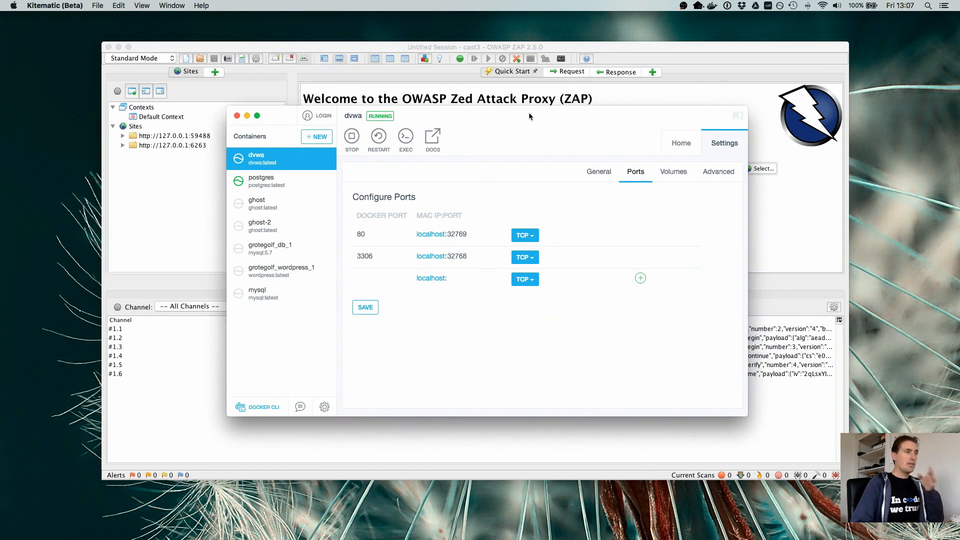
key("super+w")
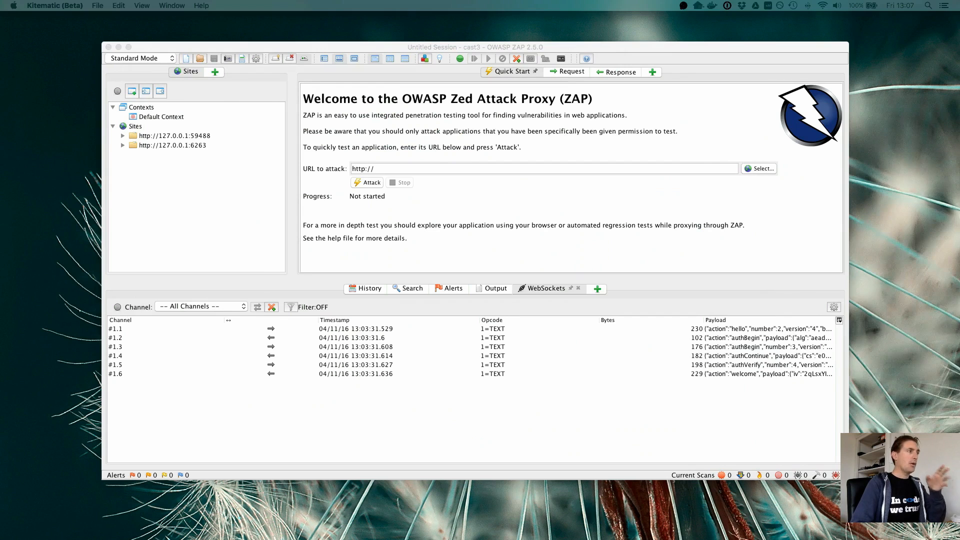
left_click(452, 44)
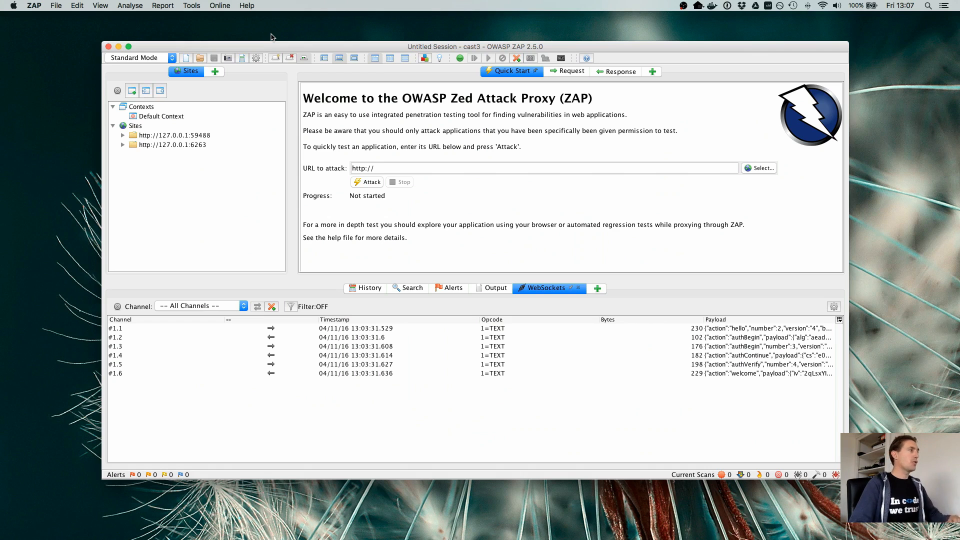
- Check the Local Proxy address and port in the ZAP options, accept them, and switch to Firefox
left_click(224, 6)
mouse_move(194, 6)
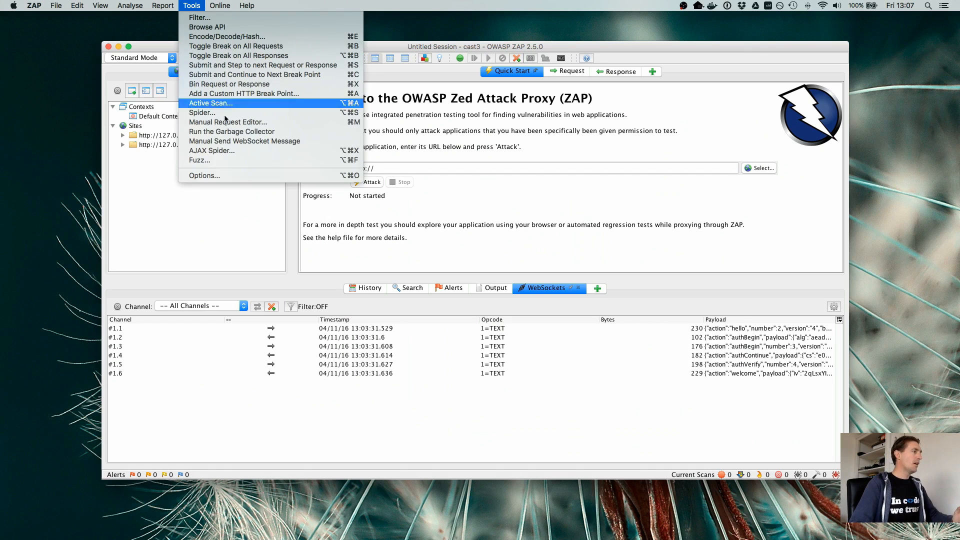
left_click(235, 175)
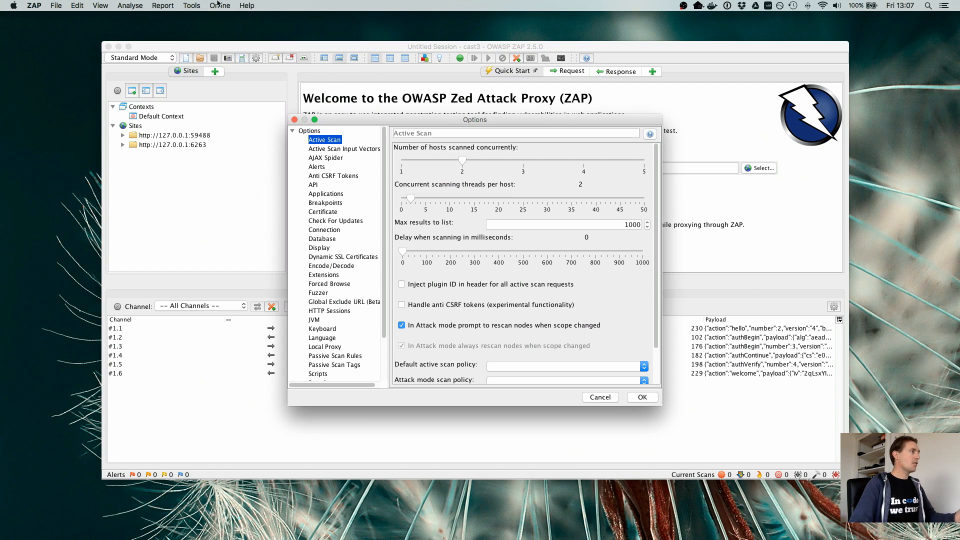
left_click(337, 346)
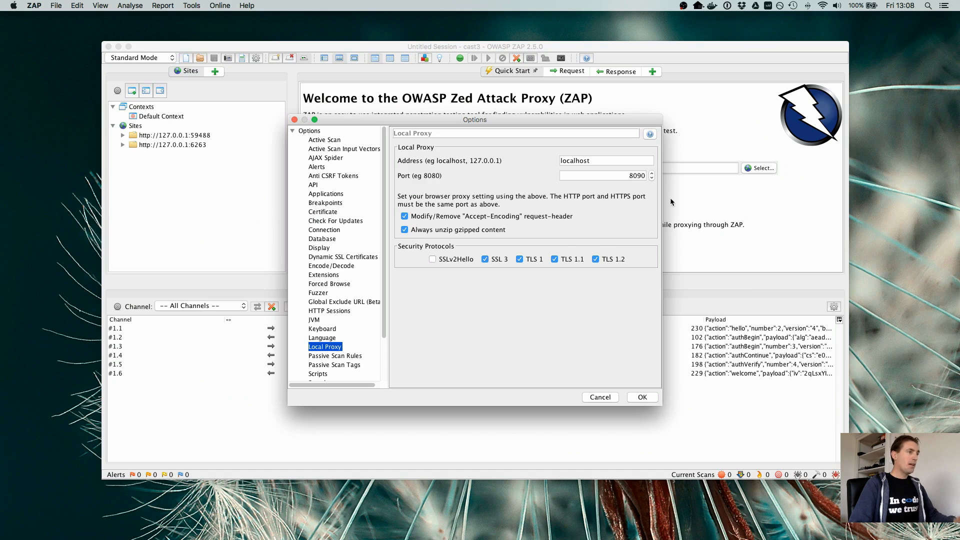
left_click(639, 397)
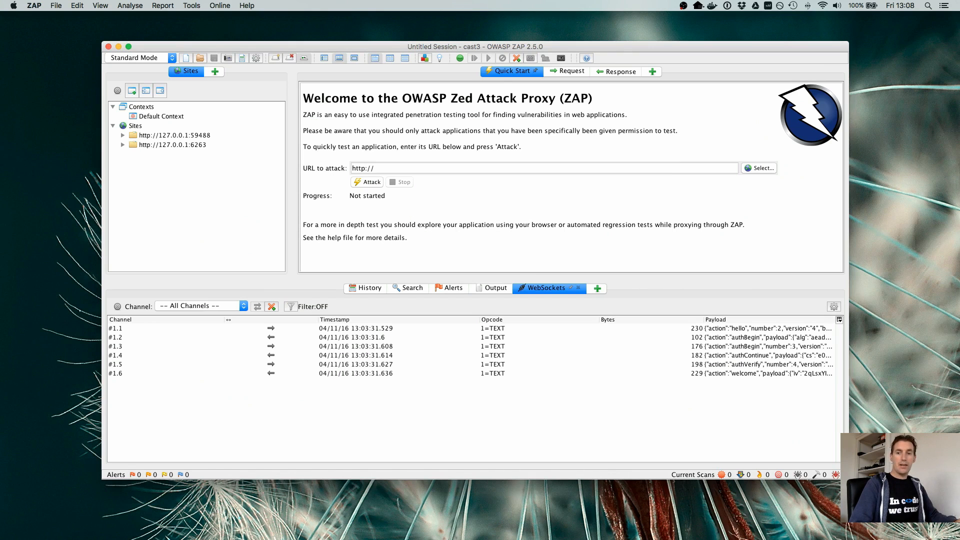
key("super+Tab")
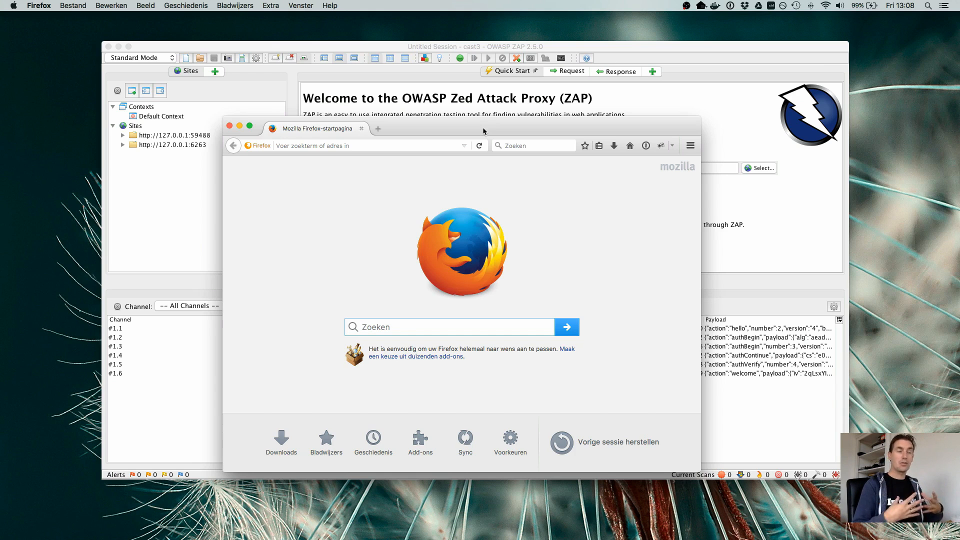
left_click(691, 147)
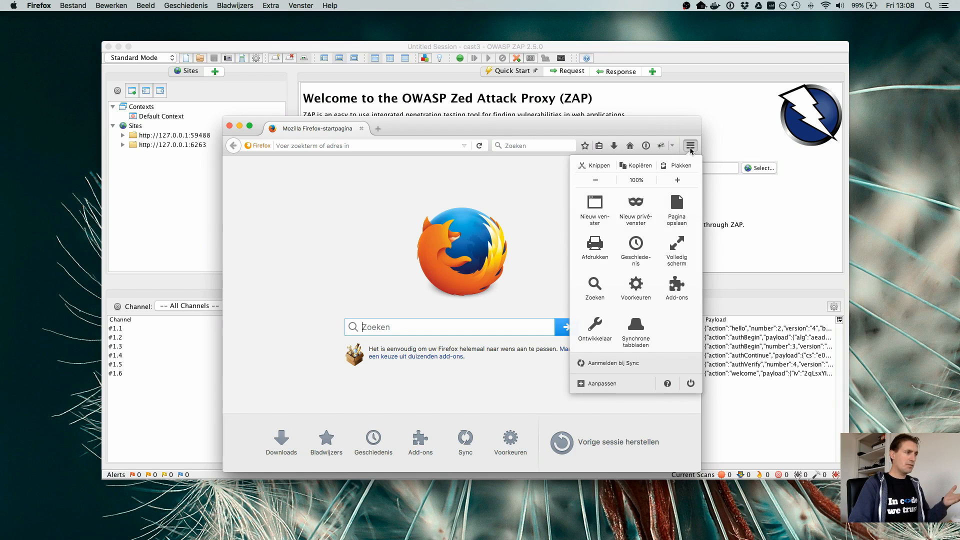
left_click(642, 283)
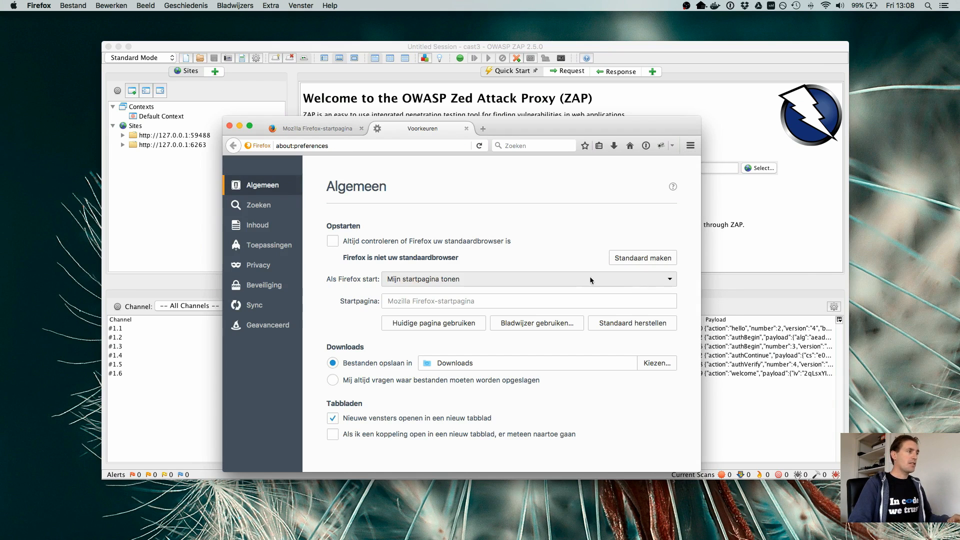
left_click(265, 325)
left_click(531, 214)
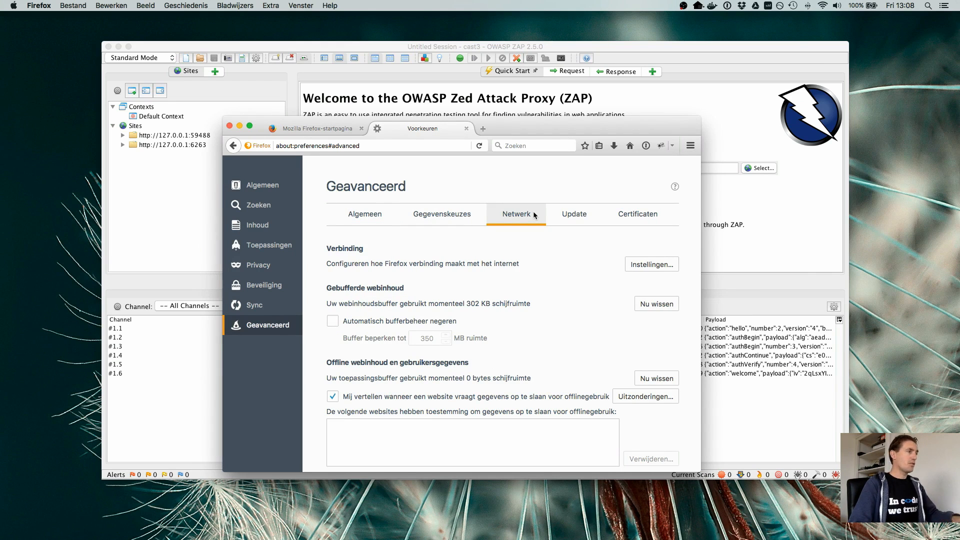
left_click(466, 130)
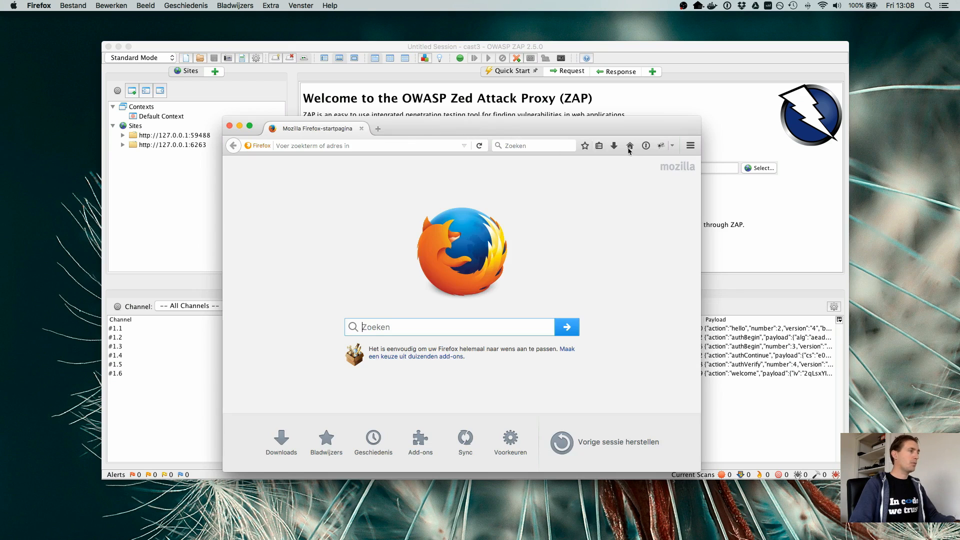
- Accept Firefox's manual proxy configuration with localhost and port 8090 for all protocols in the advanced network settings, and close the preferences
left_click(691, 146)
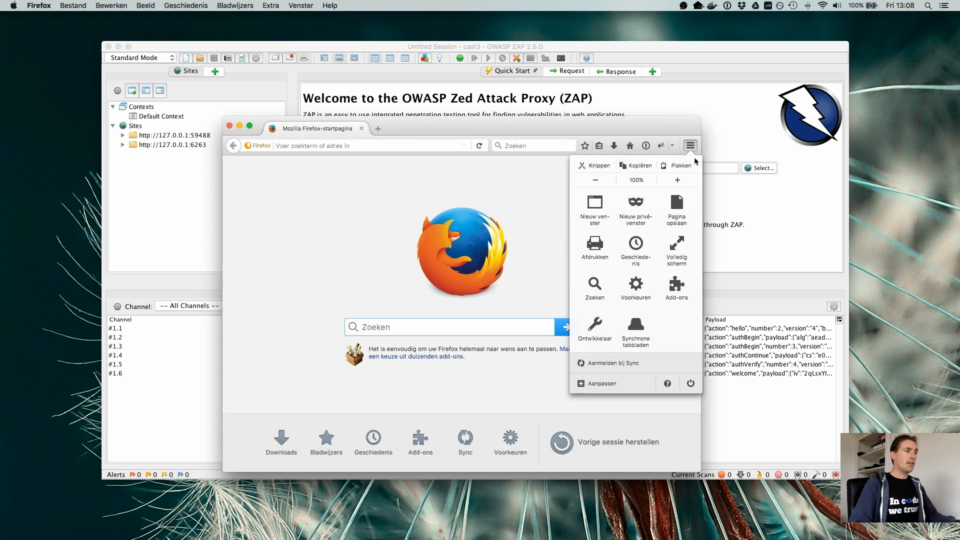
left_click(635, 291)
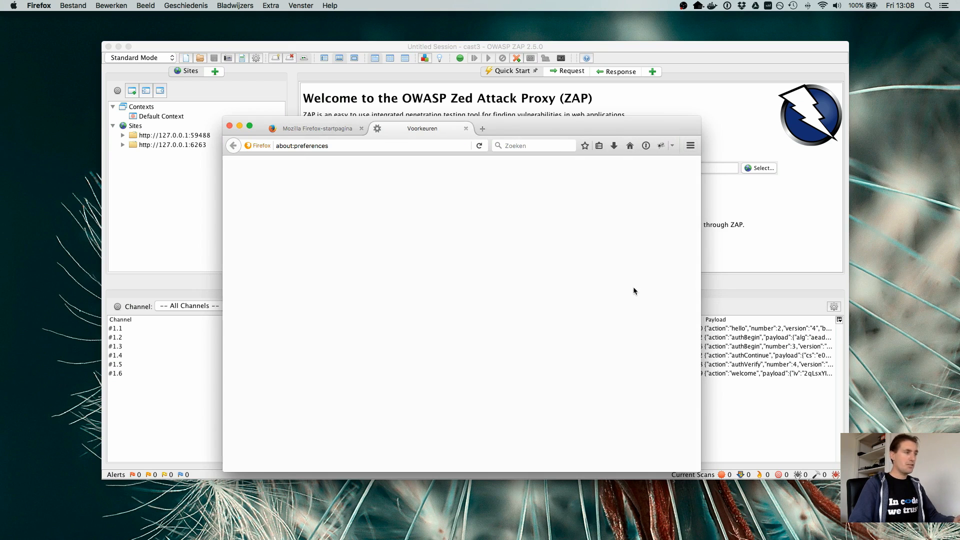
left_click(258, 331)
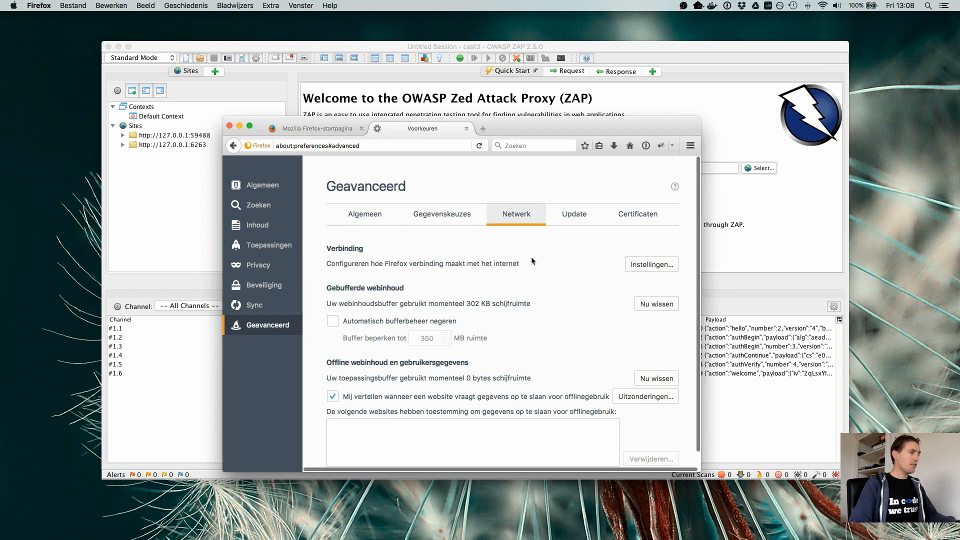
left_click(631, 261)
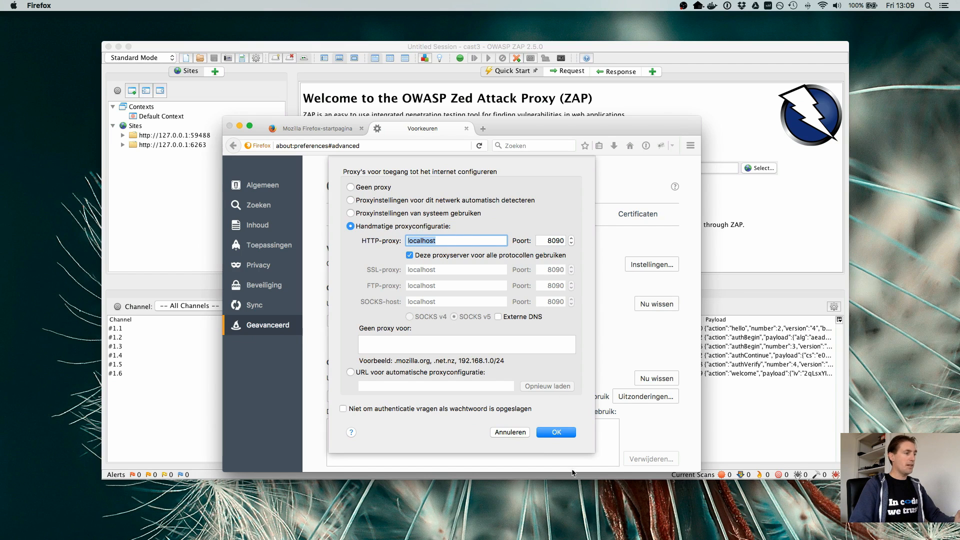
left_click(571, 433)
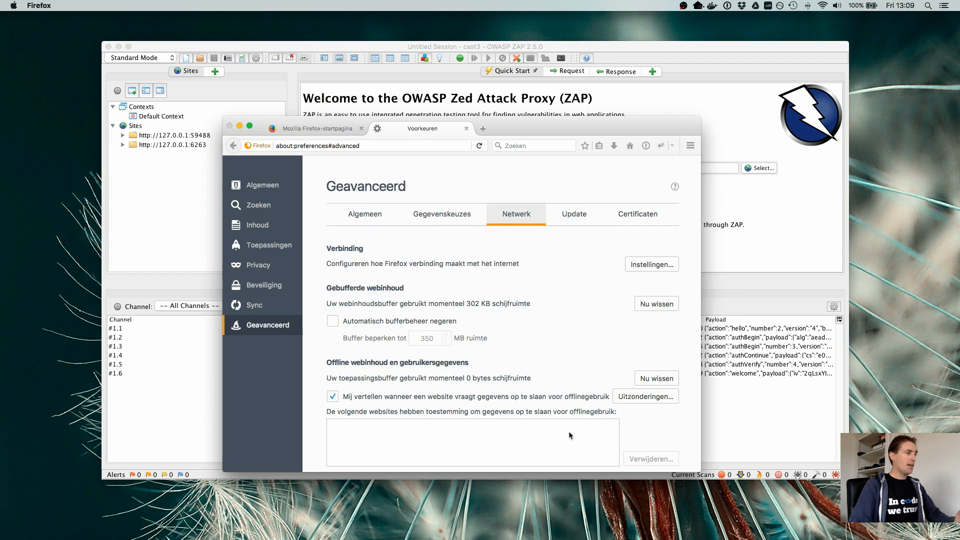
left_click(466, 129)
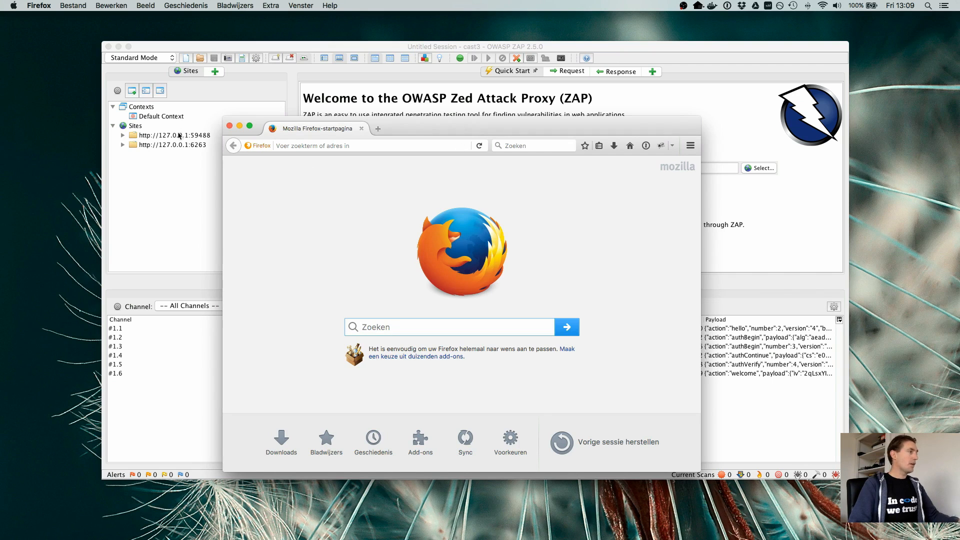
- Inspect the requests recorded under the two 127.0.0.1 sites in ZAP and collapse both sites again
left_click(123, 137)
left_click(123, 135)
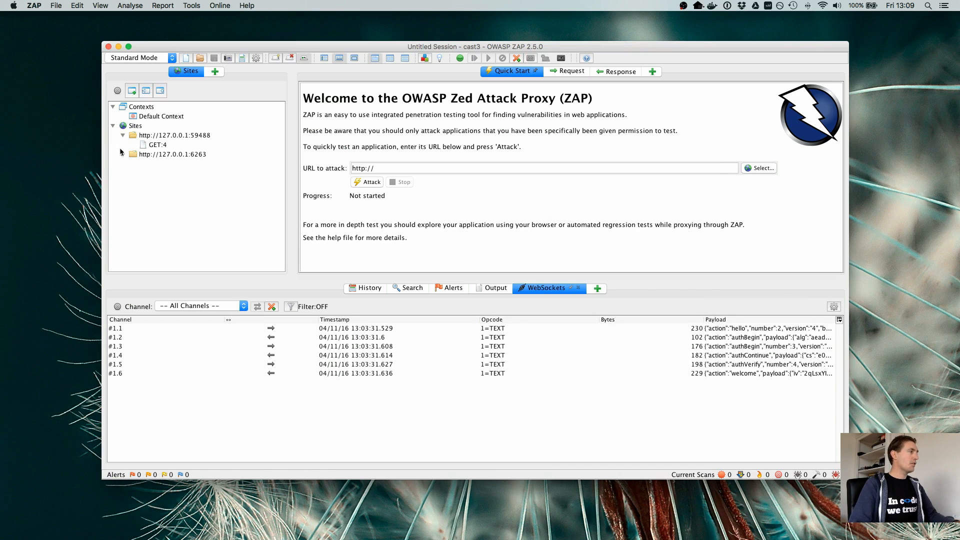
left_click(122, 154)
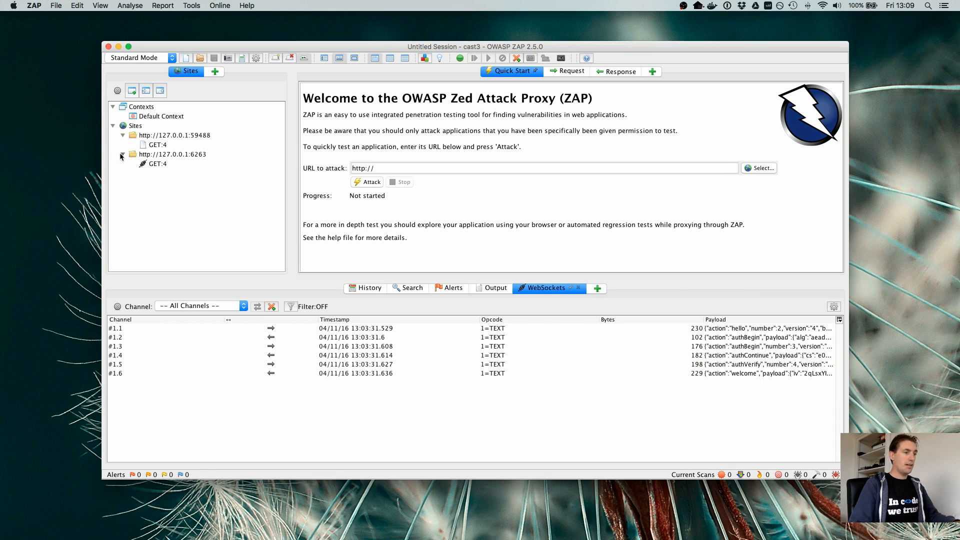
left_click(122, 156)
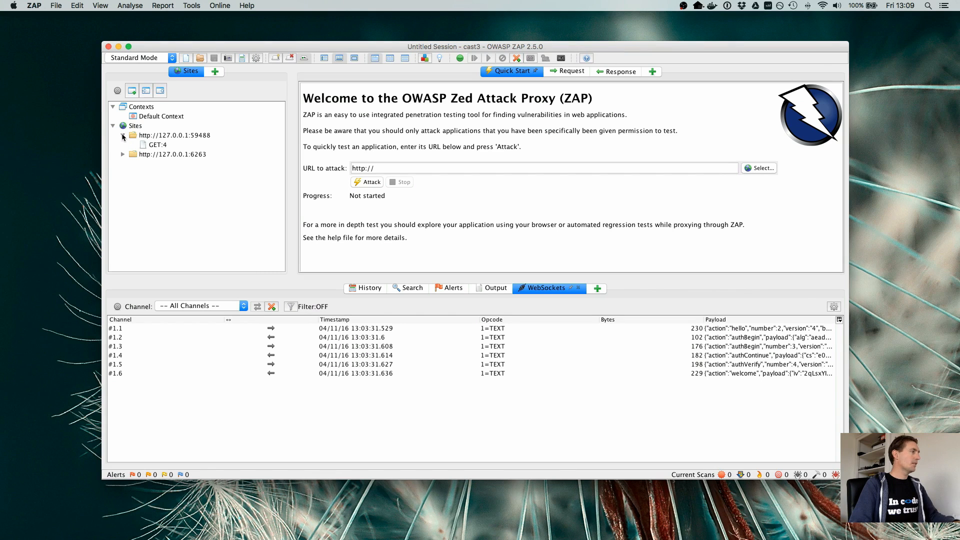
left_click(123, 136)
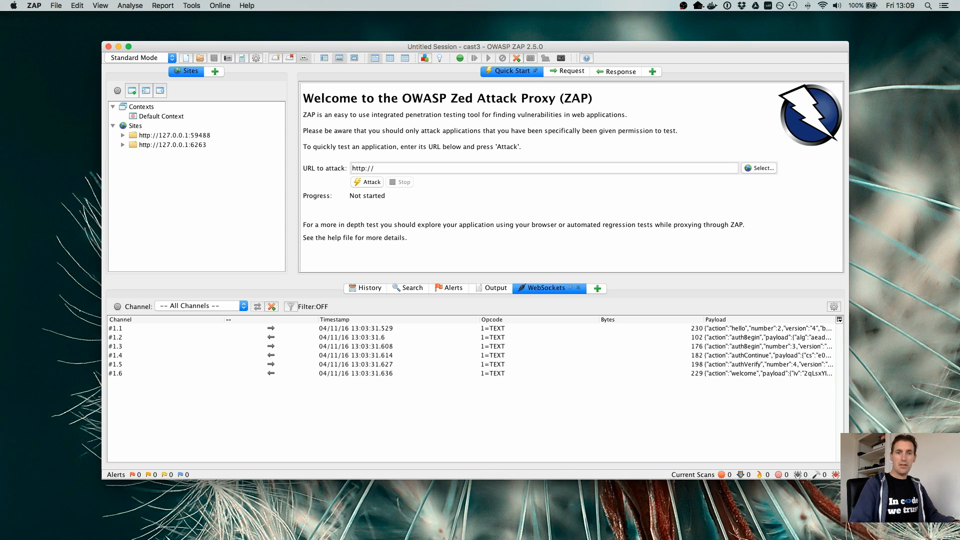
- Switch to Firefox and load the DVWA site at localhost:32769
key("super+Tab")
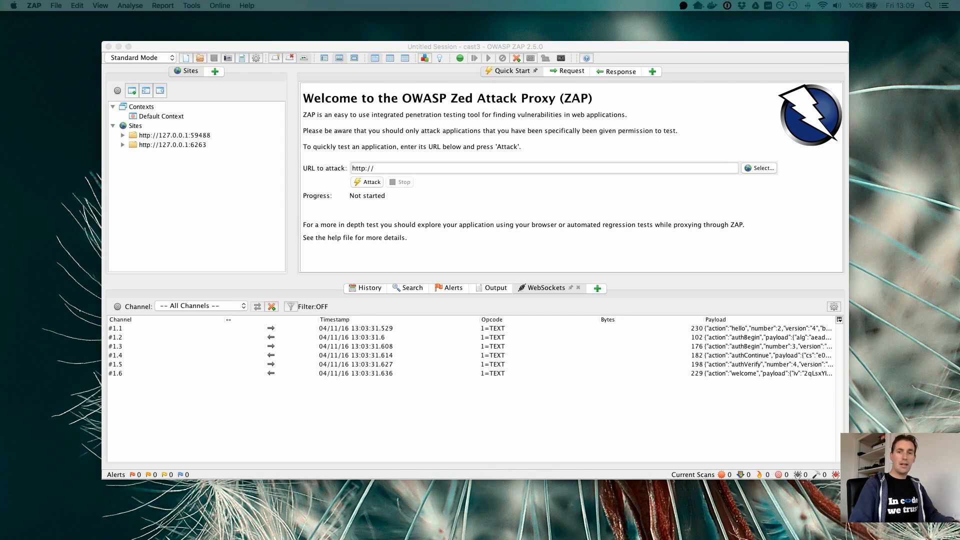
left_click(677, 403)
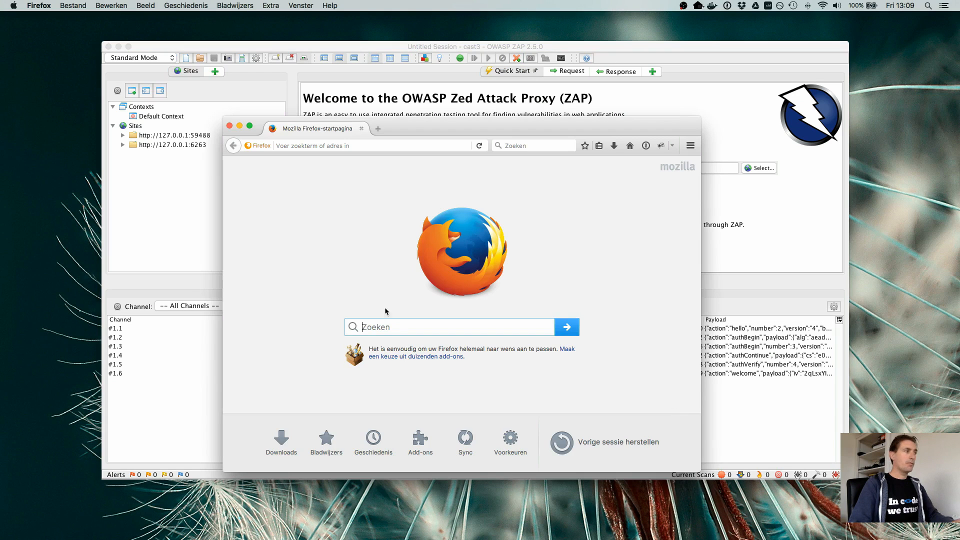
left_click(307, 146)
type("localhost:")
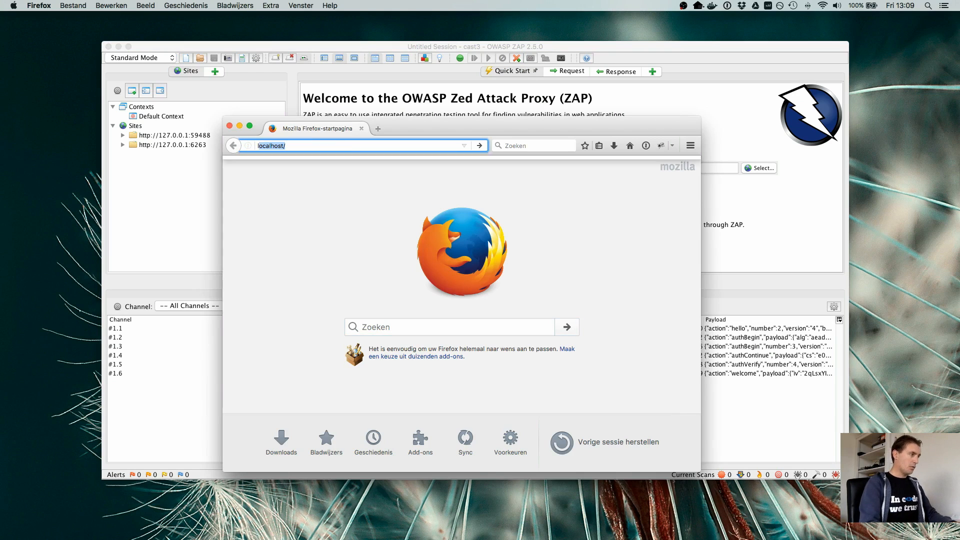
type("32769")
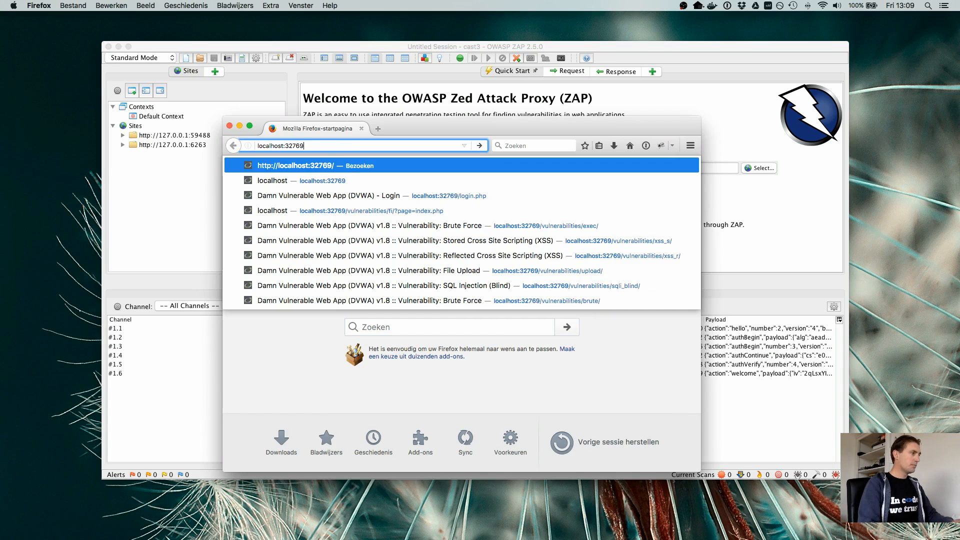
key("Return")
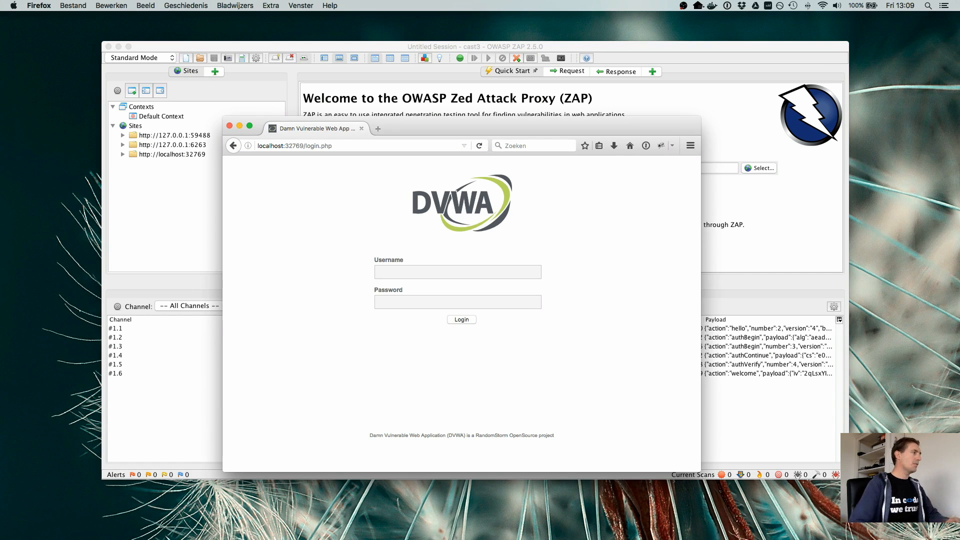
left_click(165, 157)
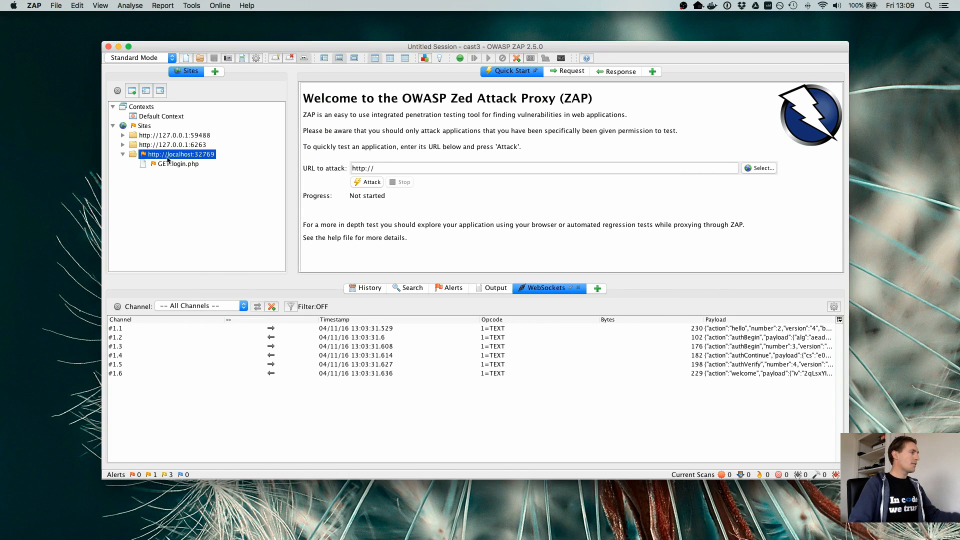
left_click(180, 165)
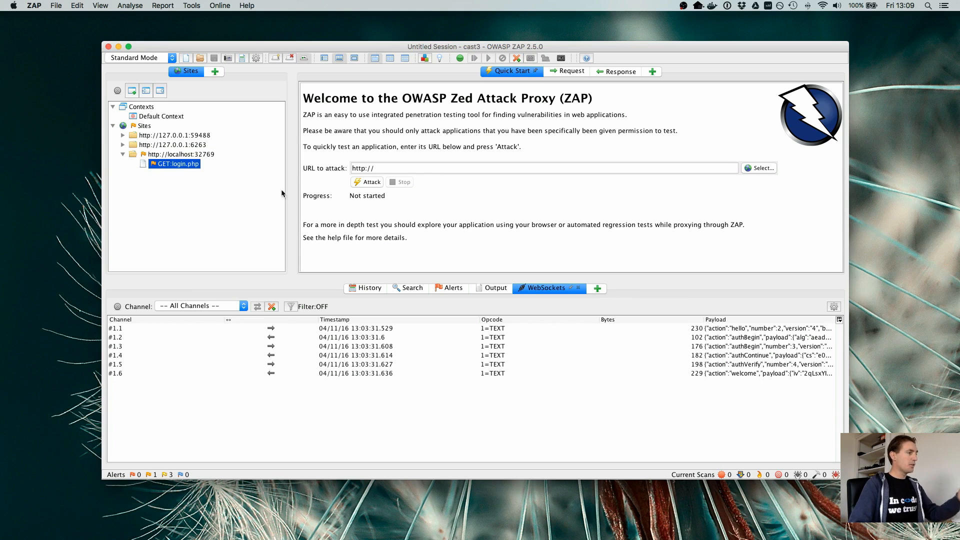
left_click(443, 287)
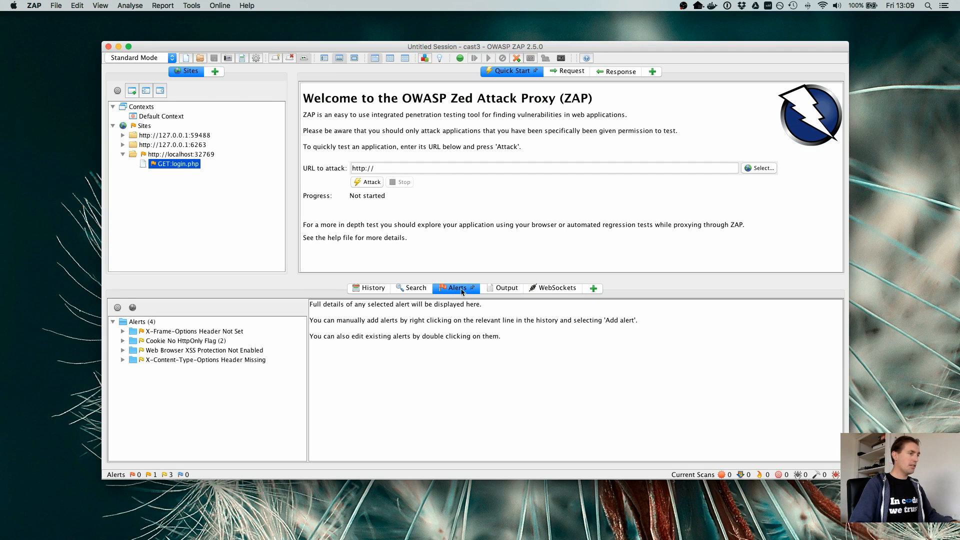
- Add the Active Scan view alongside the history and alerts views, and return to the alerts
left_click(594, 290)
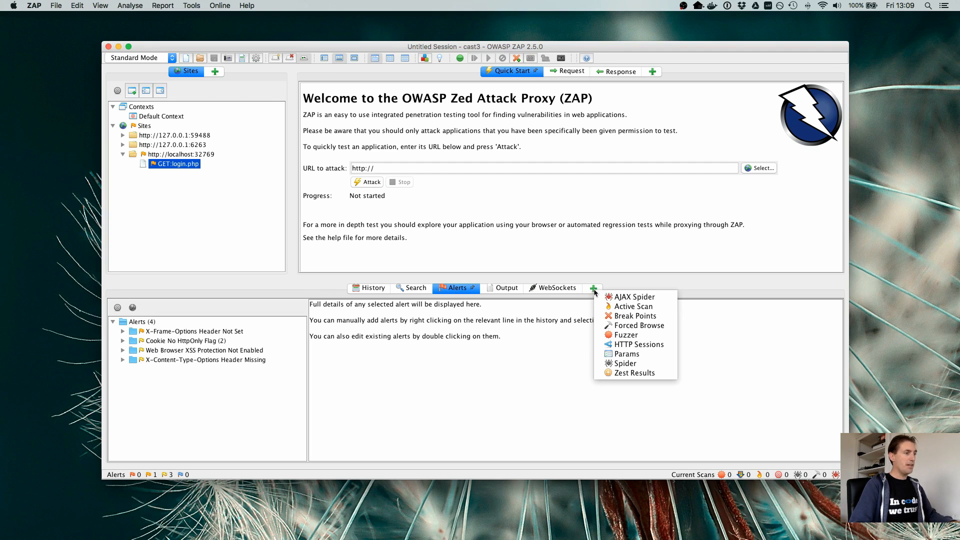
left_click(632, 311)
left_click(430, 291)
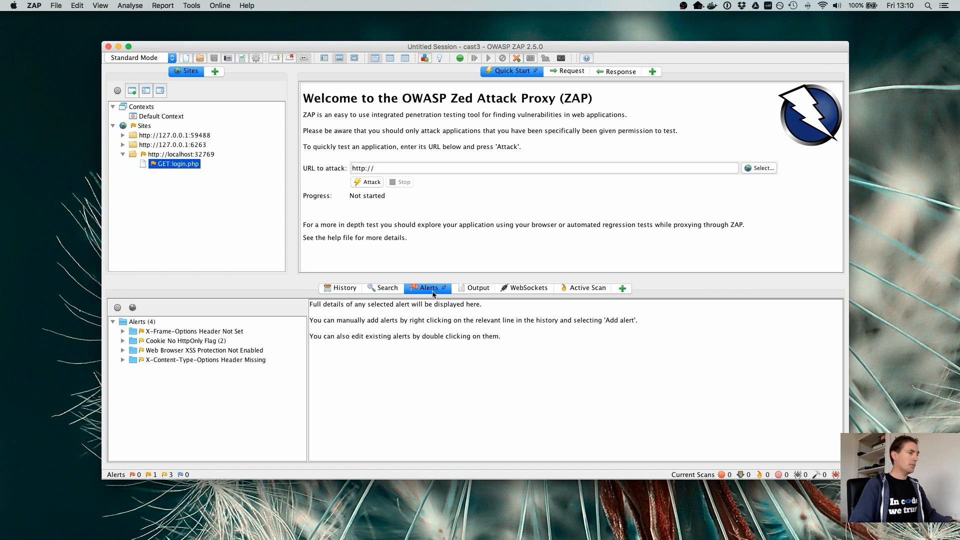
- Read the details of the X-Frame-Options, Cookie No HttpOnly Flag, Web Browser XSS Protection and X-Content-Type-Options alerts in turn
left_click(173, 333)
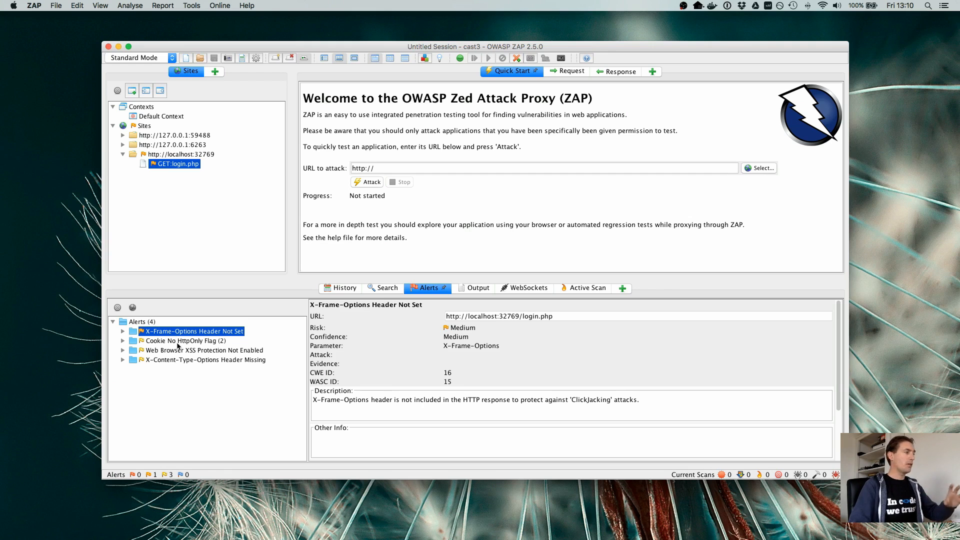
left_click(178, 341)
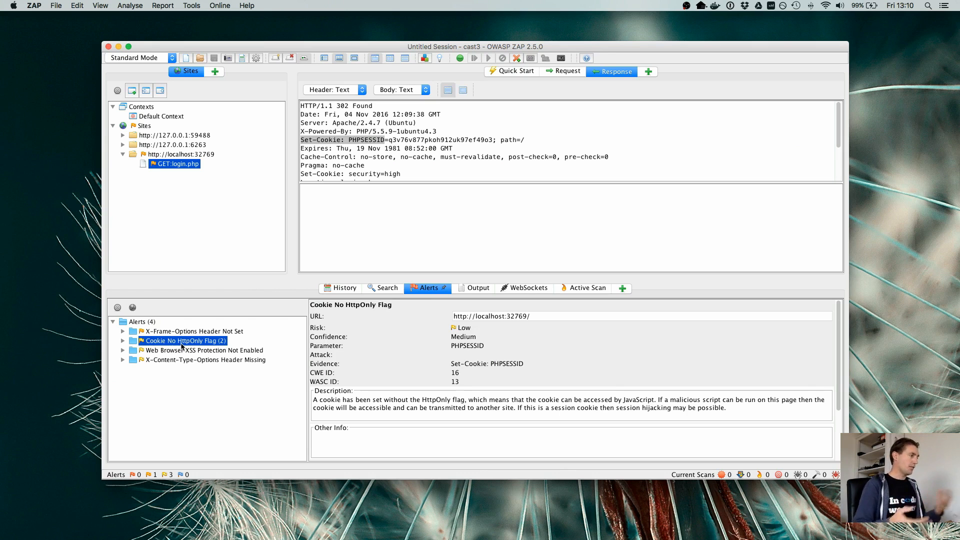
left_click(182, 351)
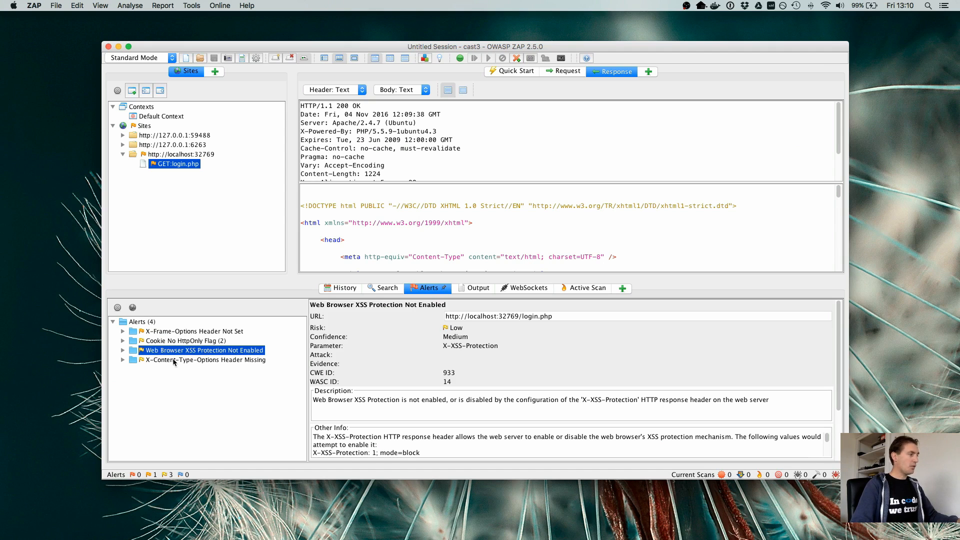
left_click(192, 361)
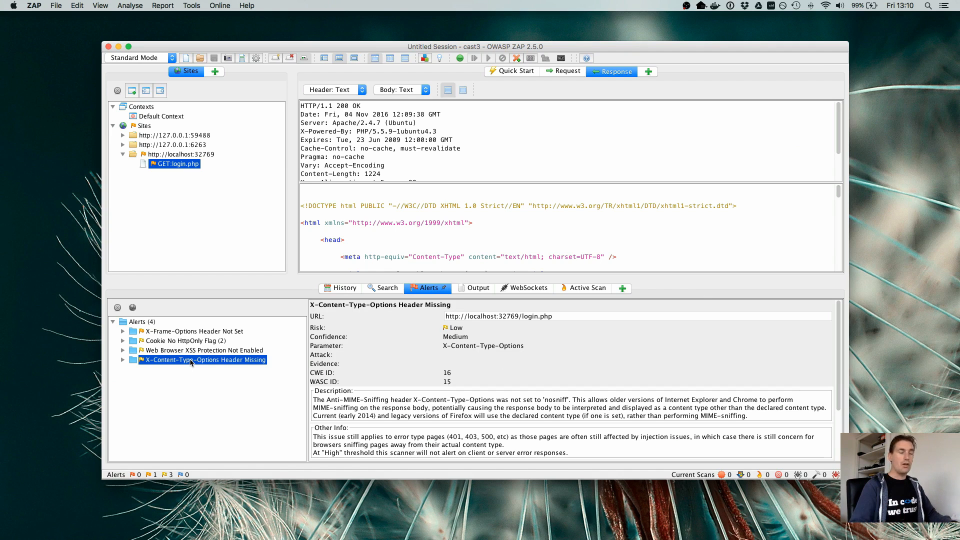
- Switch to Firefox and log in to DVWA with the username admin and the account password
key("super+Tab")
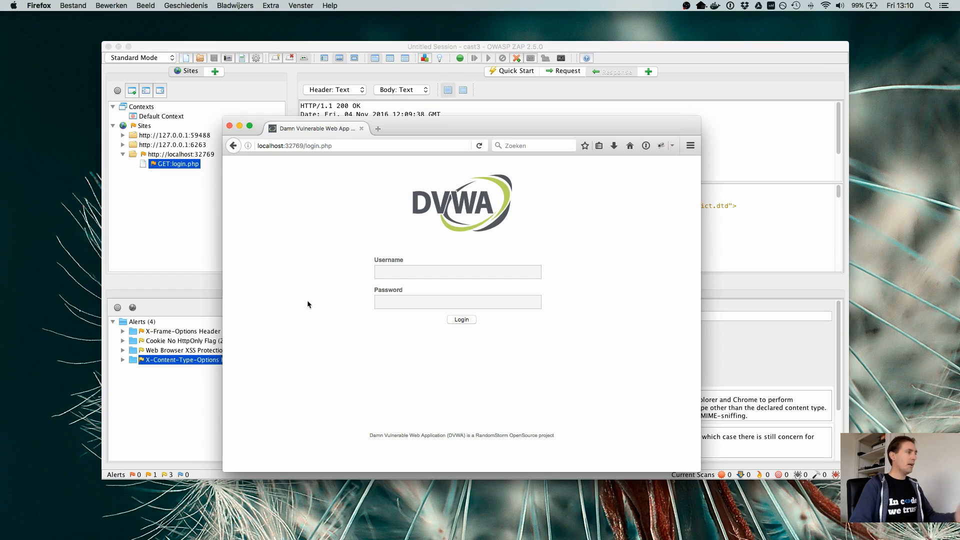
left_click(401, 272)
type("a")
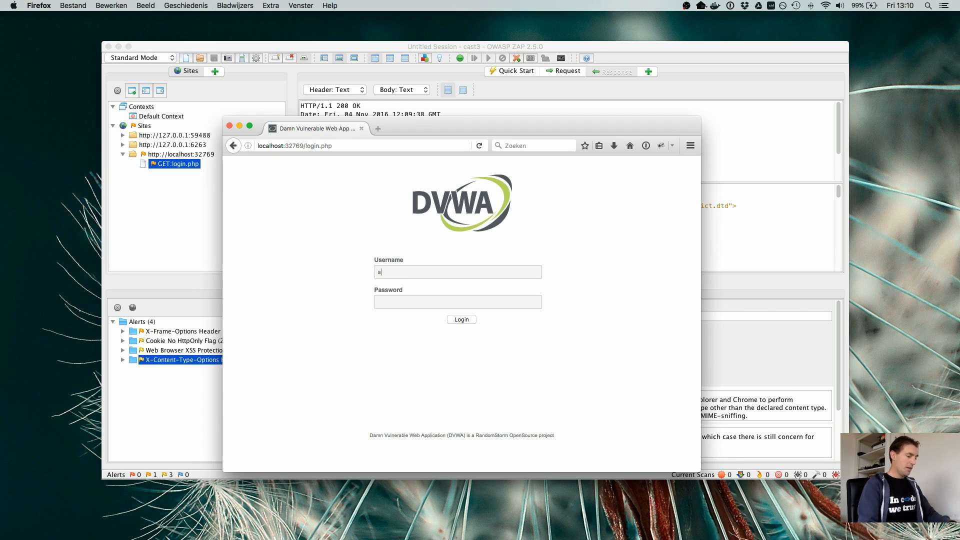
type("dmin")
key("Tab")
type("password")
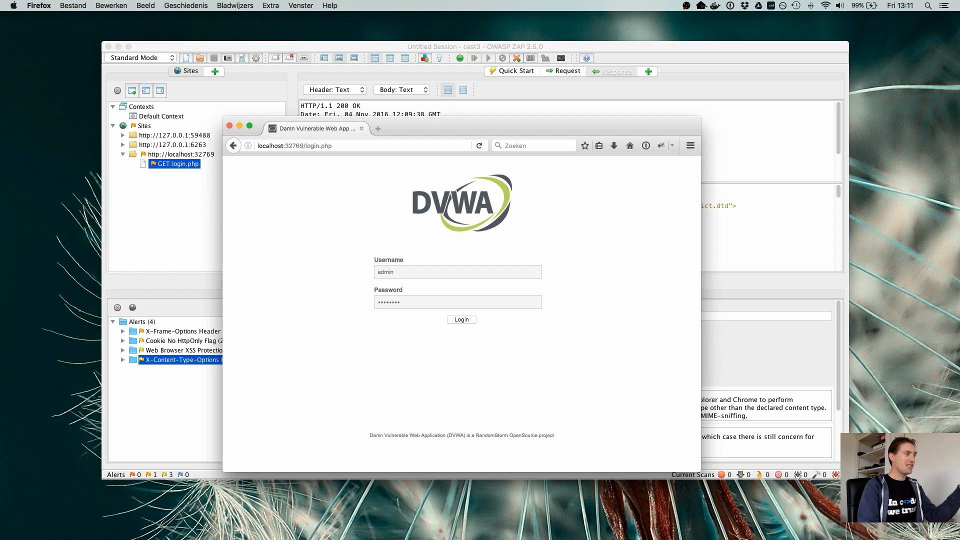
key("Return")
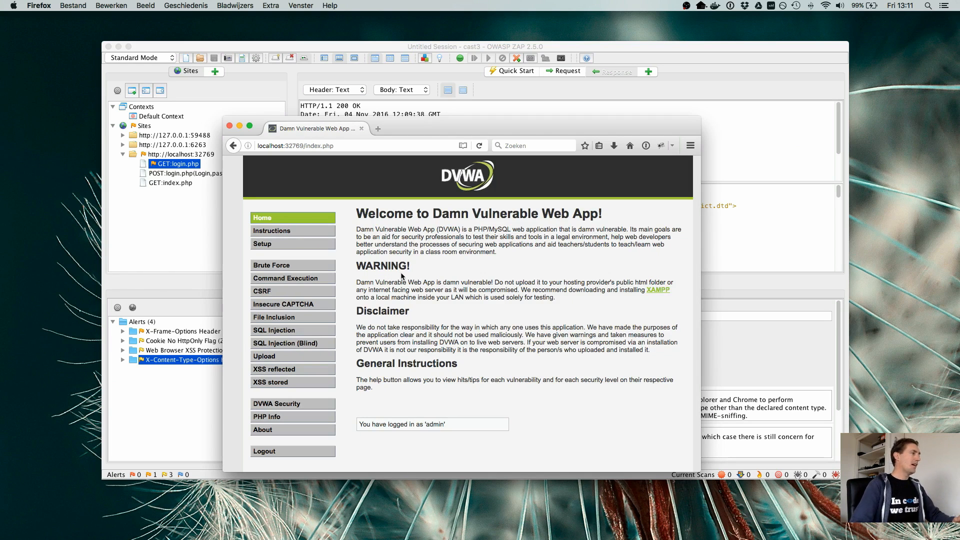
- Move the Firefox window aside to check ZAP's site tree, and open DVWA's Brute Force page
left_click_drag(400, 121, 580, 98)
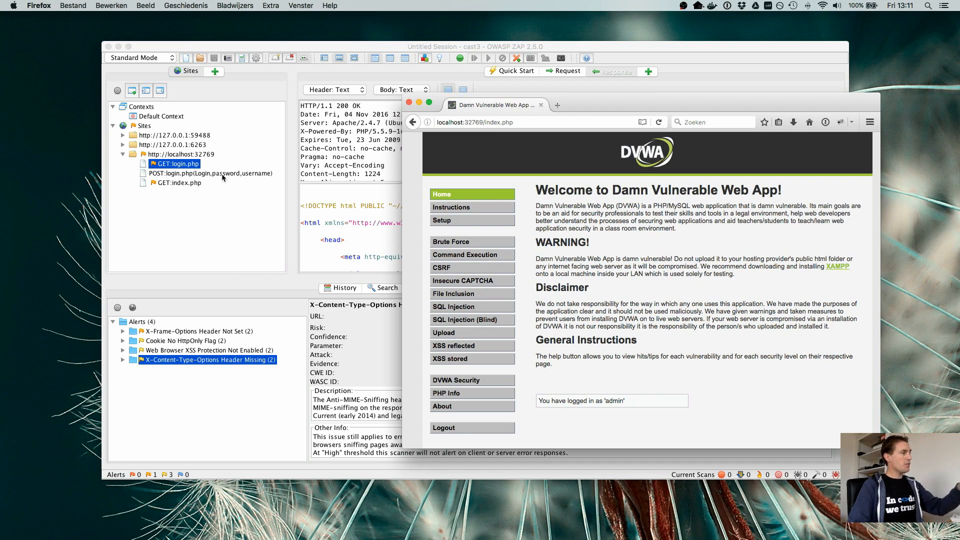
left_click_drag(626, 99, 626, 99)
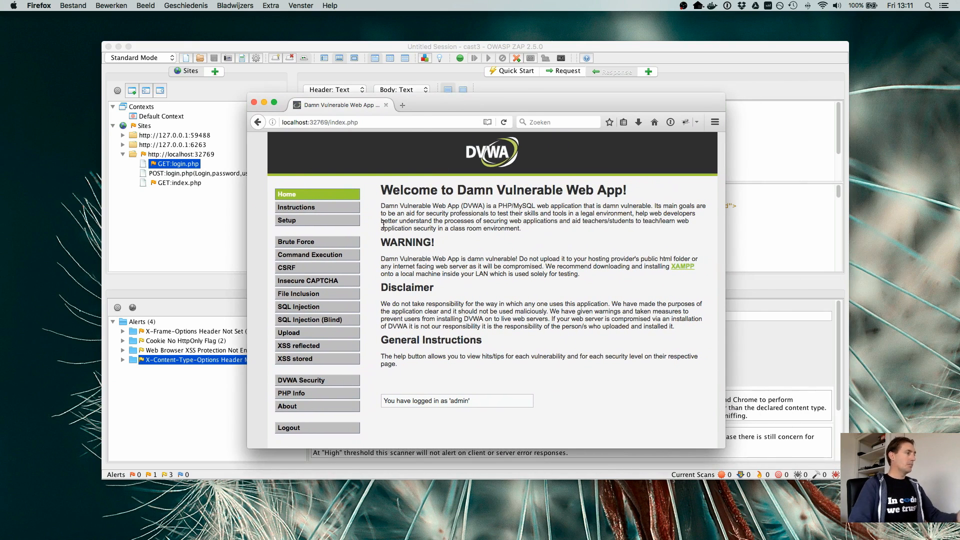
left_click(314, 245)
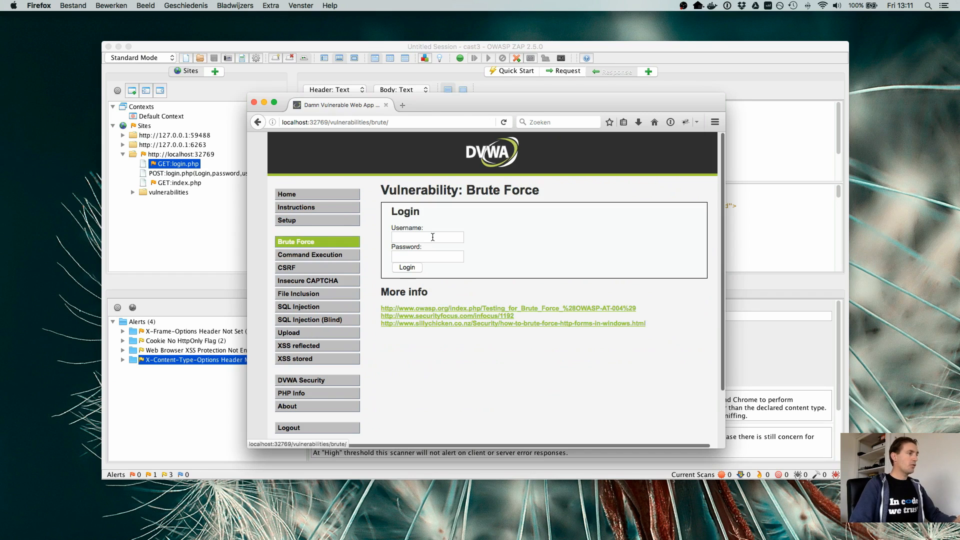
- Submit the Brute Force login form with the username sdfdsf and a dummy password, and decline saving the login in 1Password
left_click(429, 237)
type("sdfdsf")
left_click(421, 256)
type("sdfdsf")
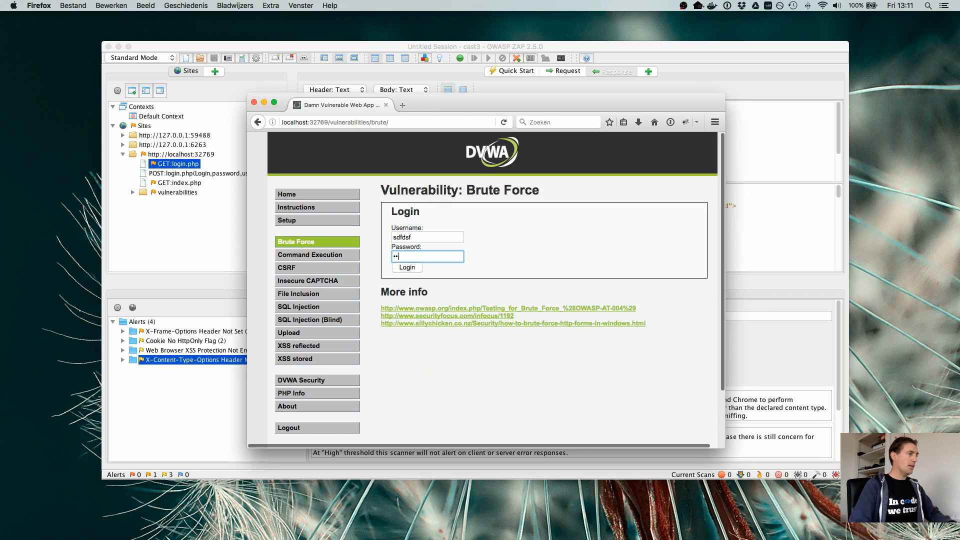
left_click(408, 268)
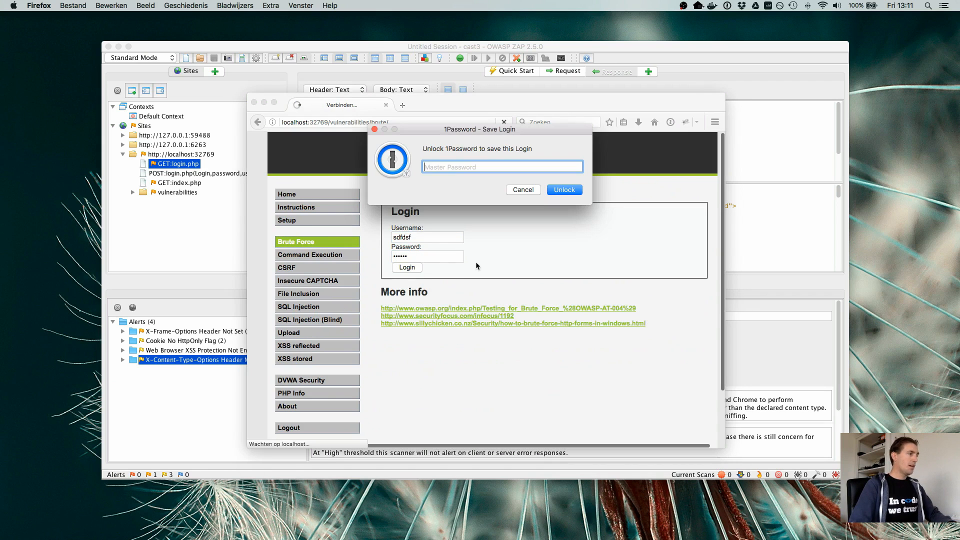
left_click(523, 190)
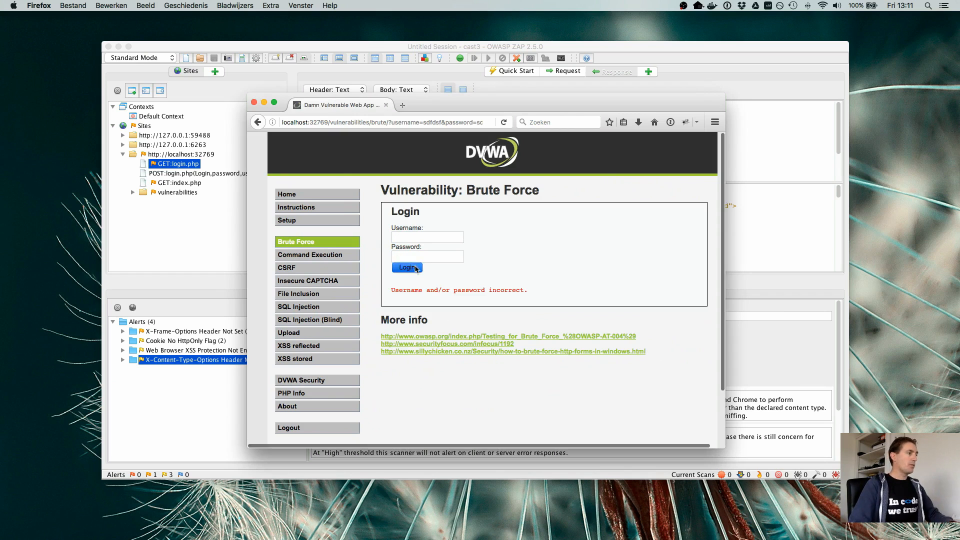
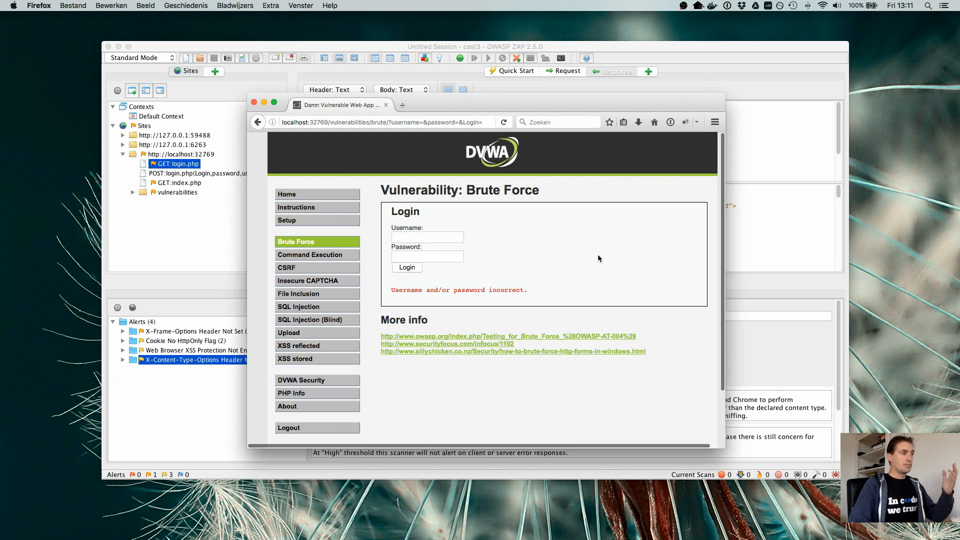
- Open DVWA's Command Execution page with the free ping form
left_click(327, 255)
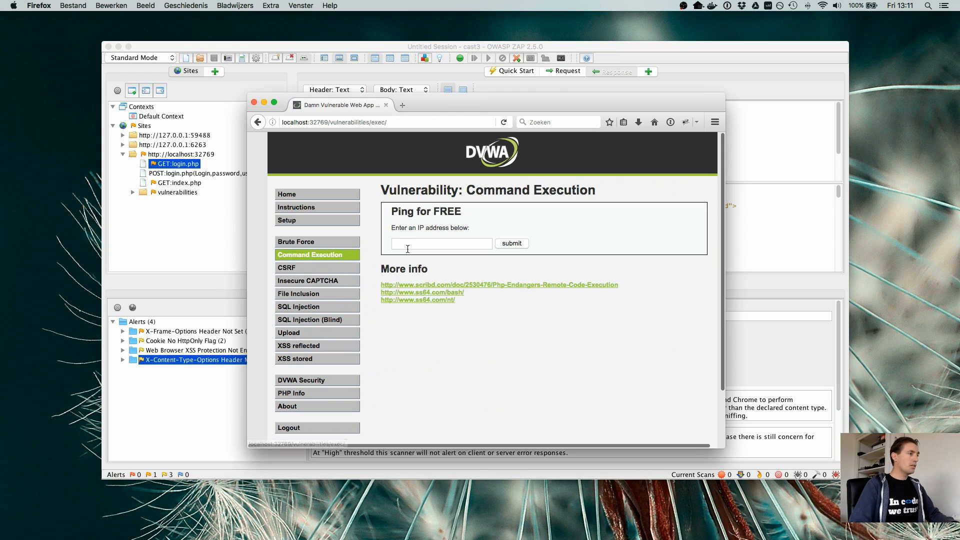
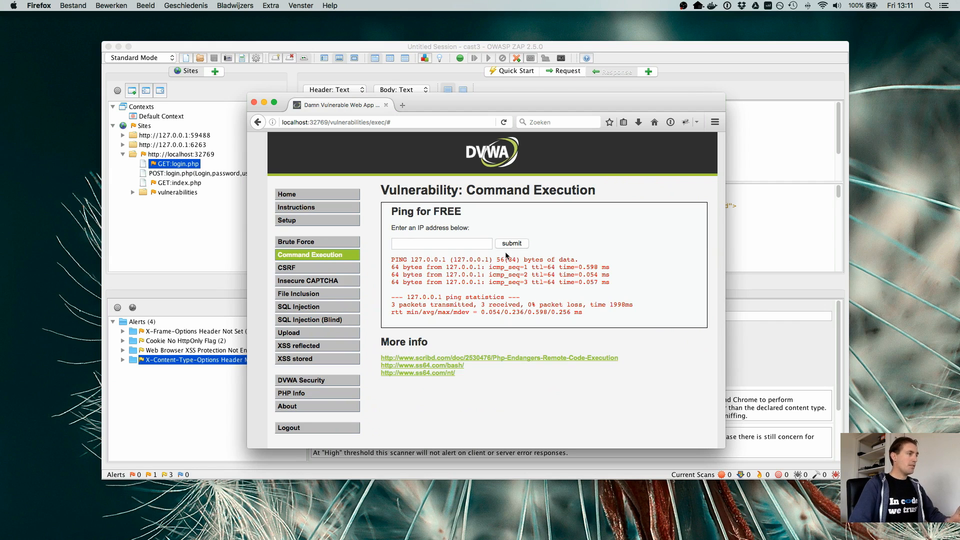
- On the CSRF page, change the admin password by entering the current password and a new password with its confirmation
left_click(283, 268)
left_click(433, 245)
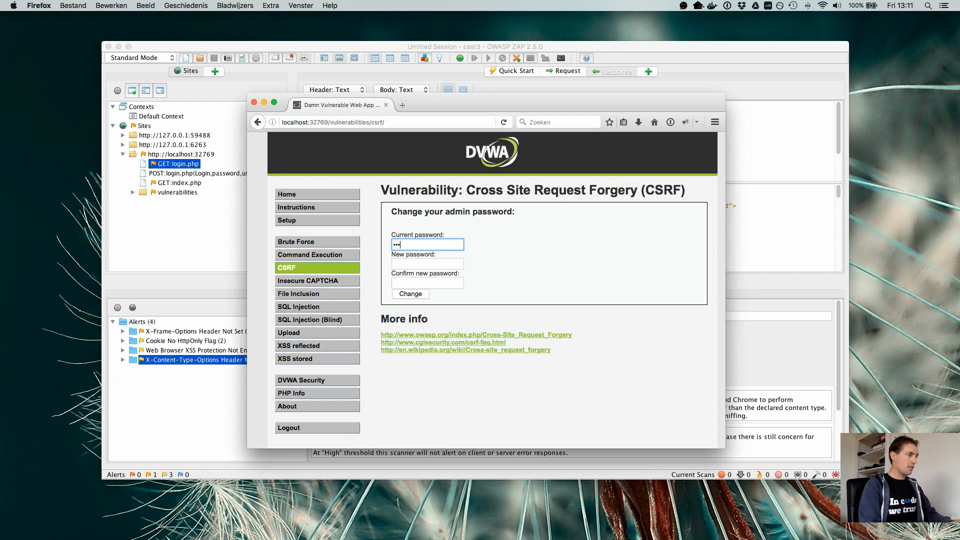
type("password")
key("Tab")
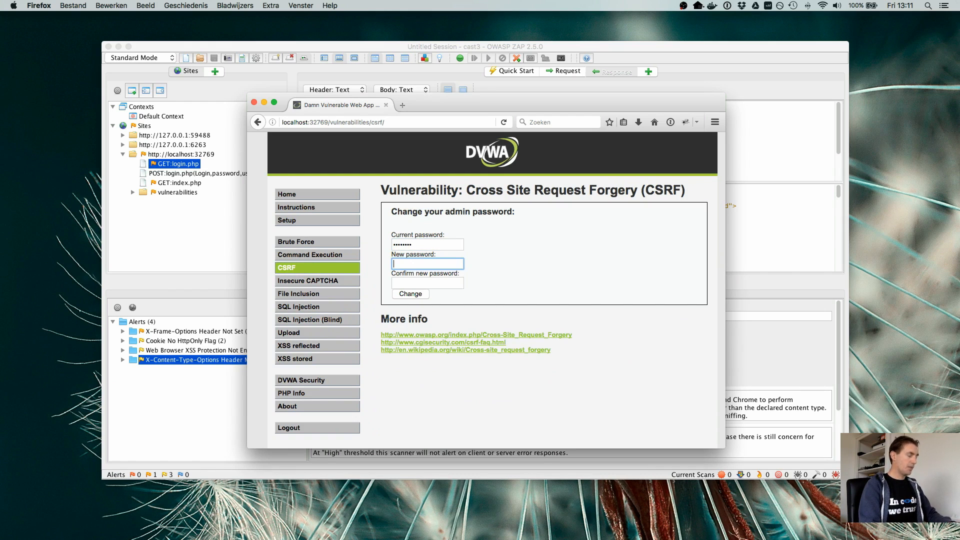
type("test")
key("Tab")
type("te")
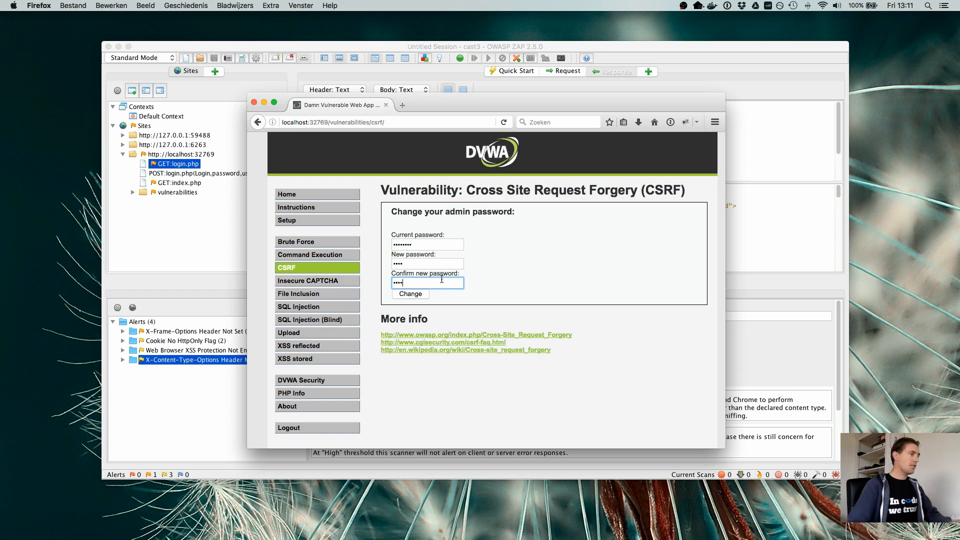
left_click(411, 295)
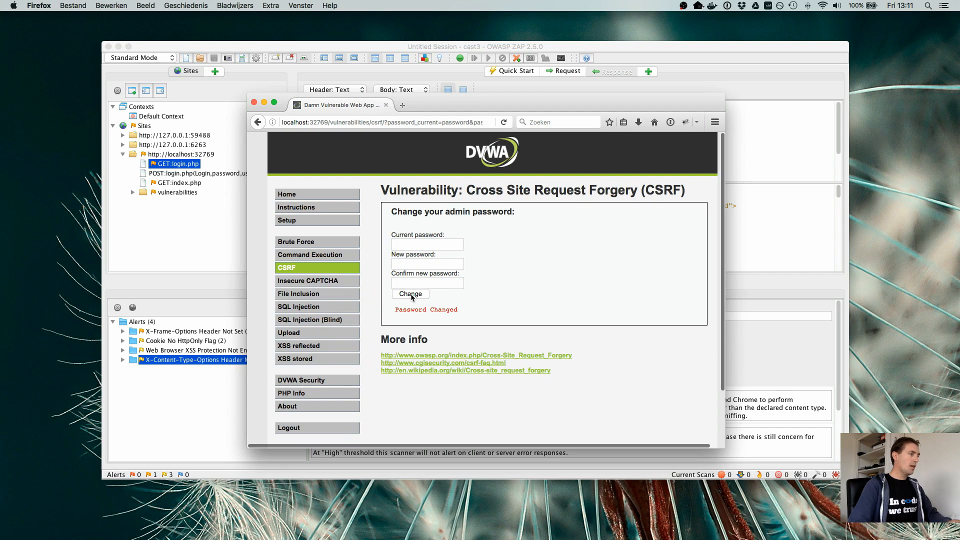
- Visit the Insecure CAPTCHA page and the File Inclusion page
left_click(331, 282)
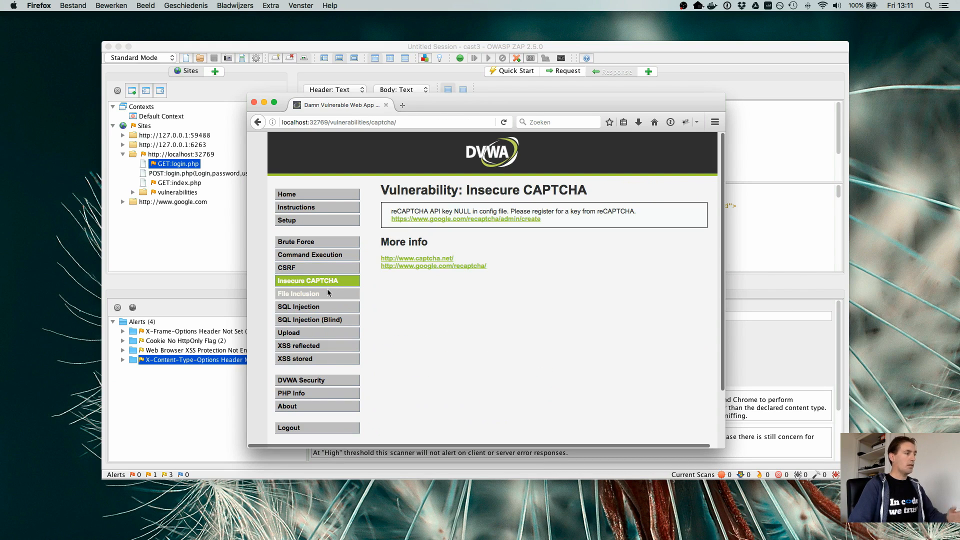
left_click(328, 293)
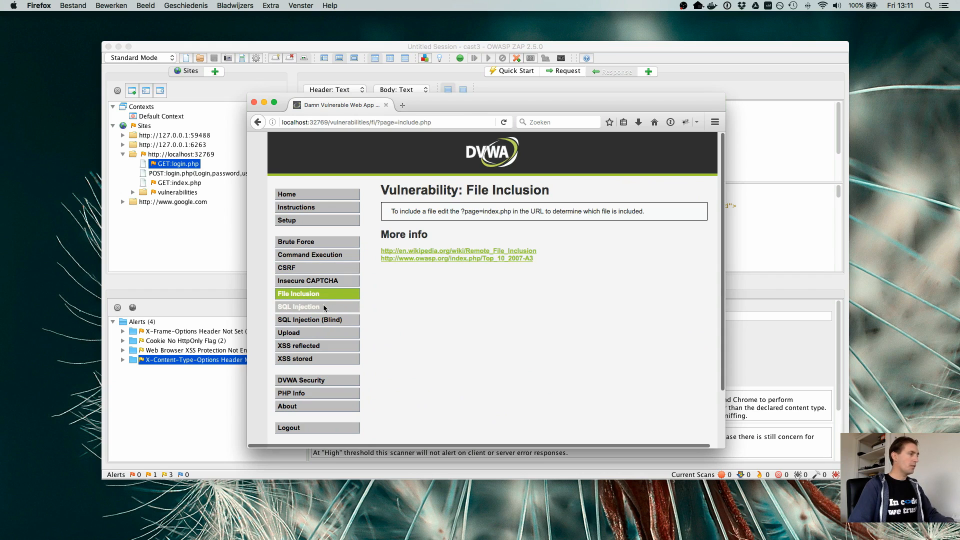
- On the SQL Injection page, submit user ID 1 and user ID 2 as separate lookups
left_click(323, 306)
left_click(461, 229)
type("1")
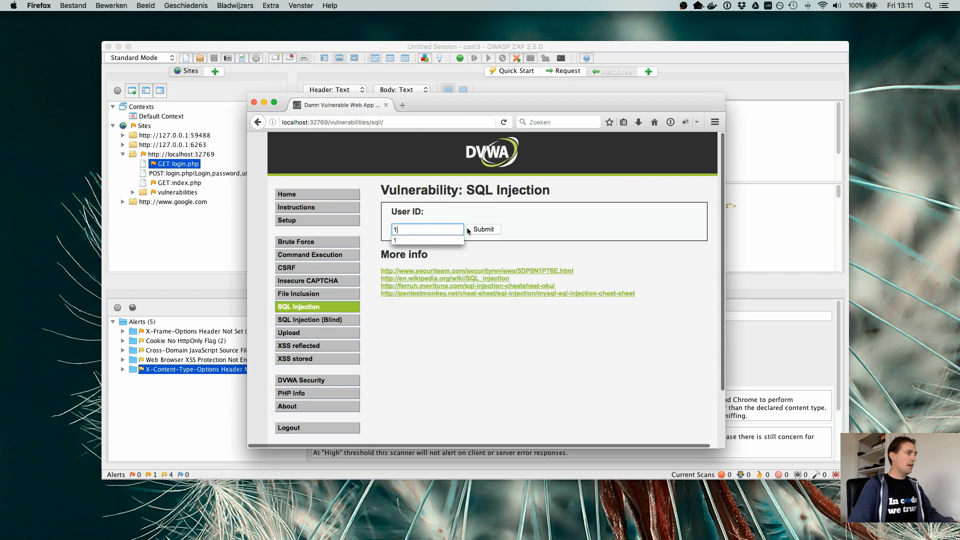
left_click(470, 229)
left_click(428, 228)
type("2")
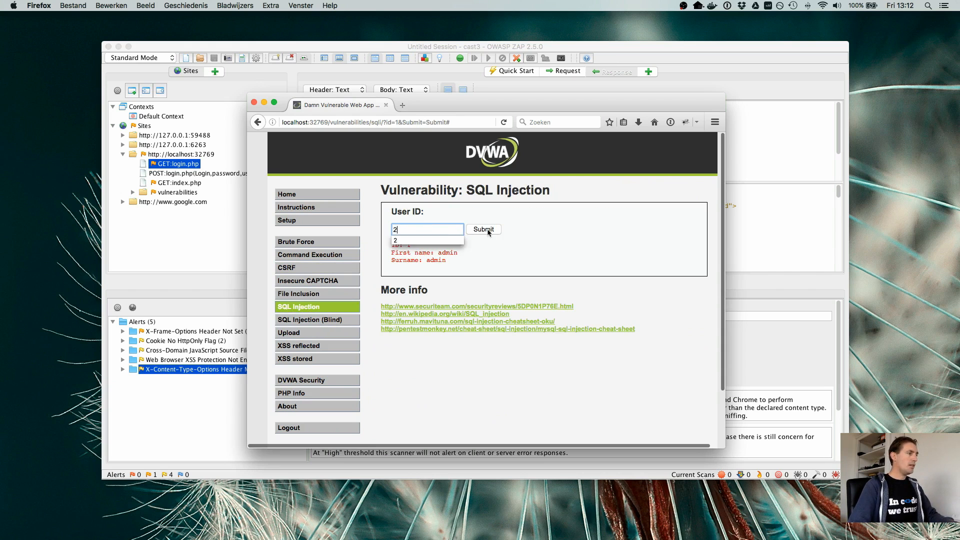
key("Return")
- On the SQL Injection (Blind) page, submit a lookup for user ID 1
left_click(331, 323)
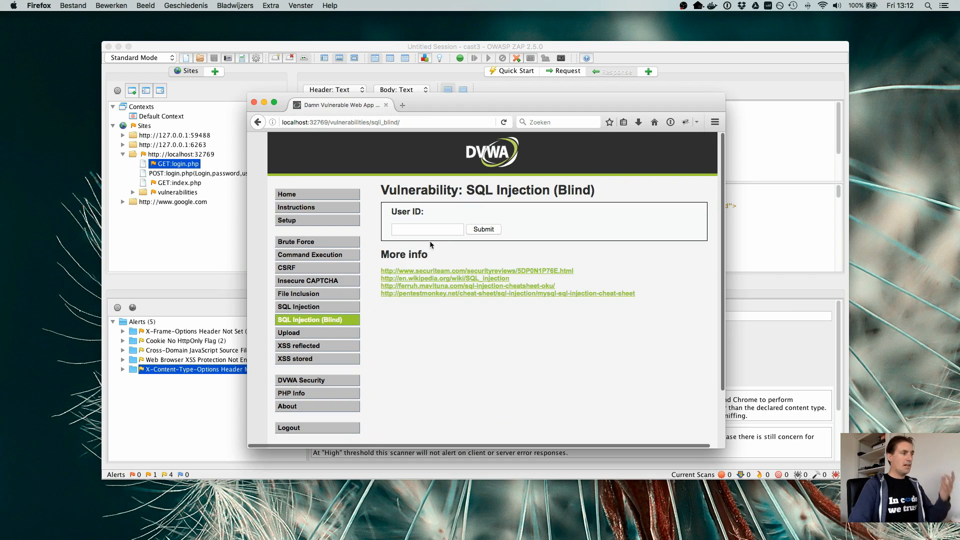
left_click(430, 231)
type("1")
left_click(494, 231)
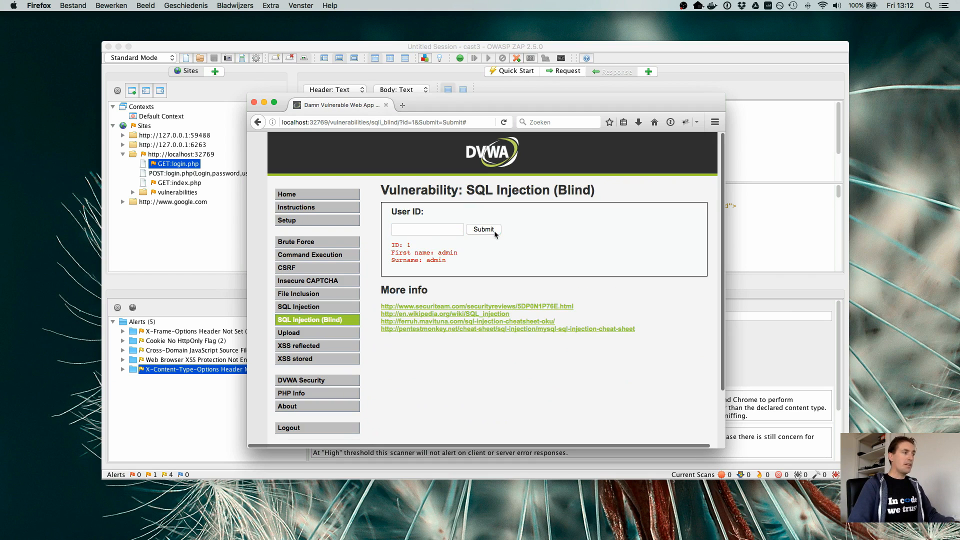
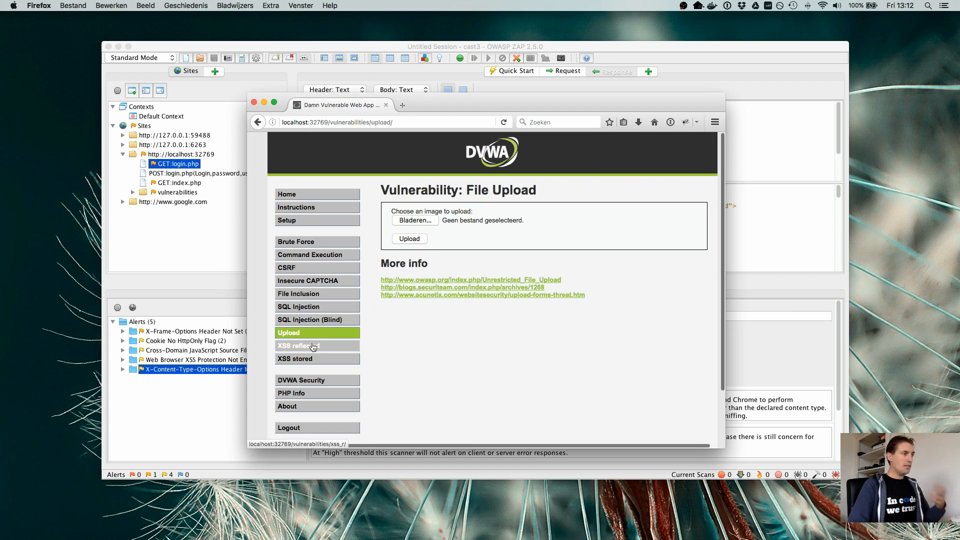
- On the XSS reflected page, submit a first name in the name form
left_click(314, 347)
left_click(429, 233)
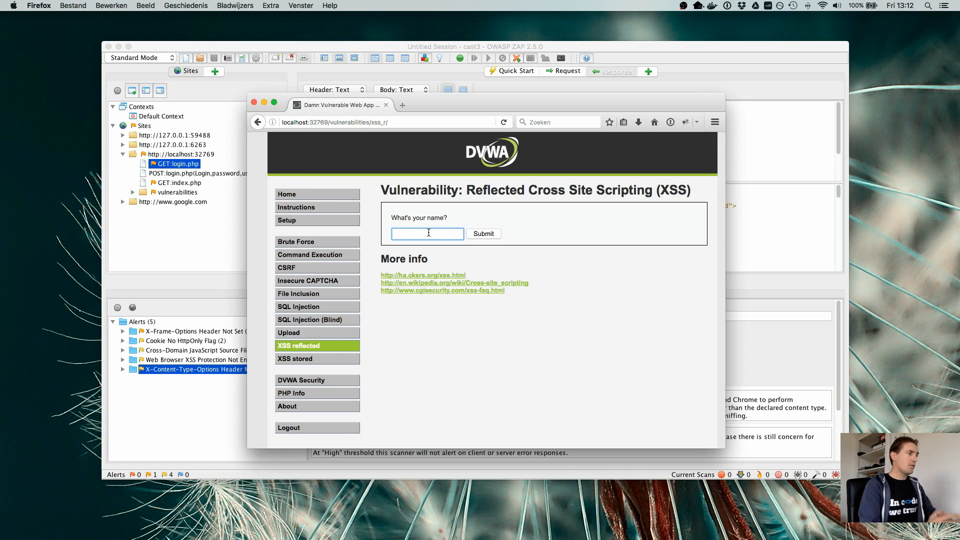
type("arjen")
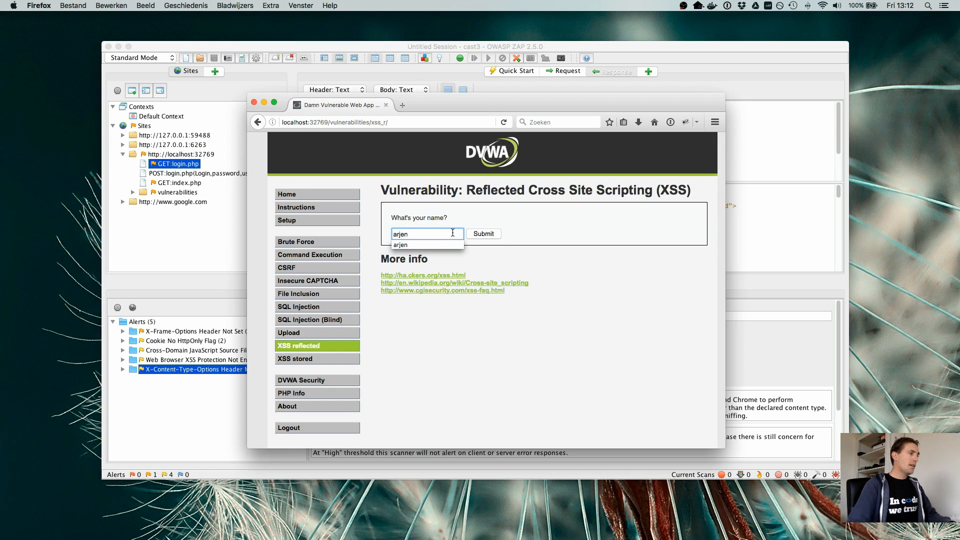
left_click(481, 235)
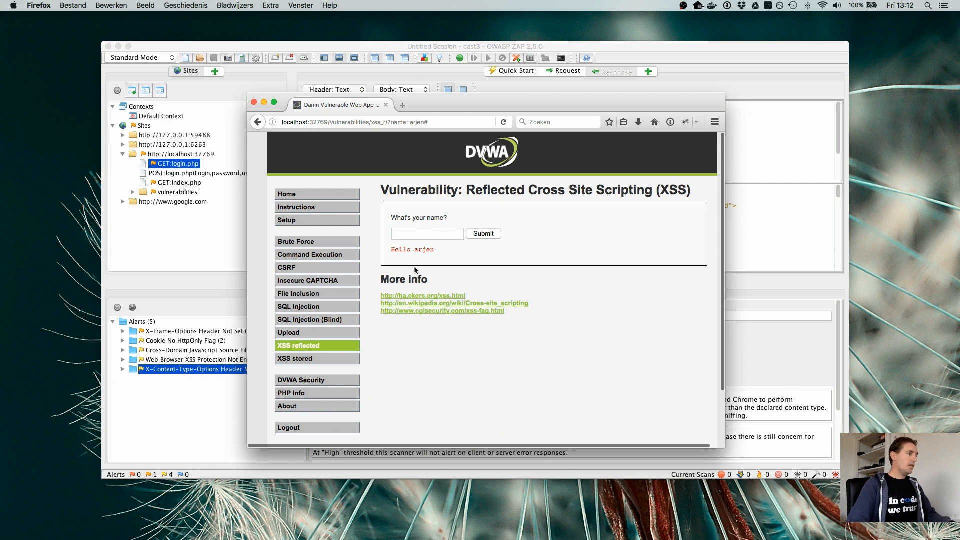
- On the XSS stored page, sign the guestbook with a first name and the message "I love this app!"
left_click(300, 359)
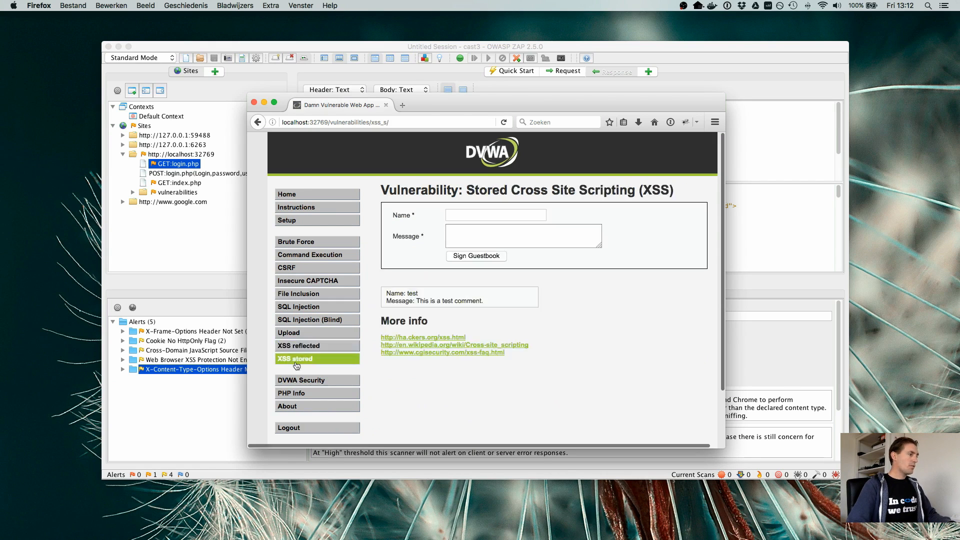
left_click(508, 215)
type("arjen")
key("Tab")
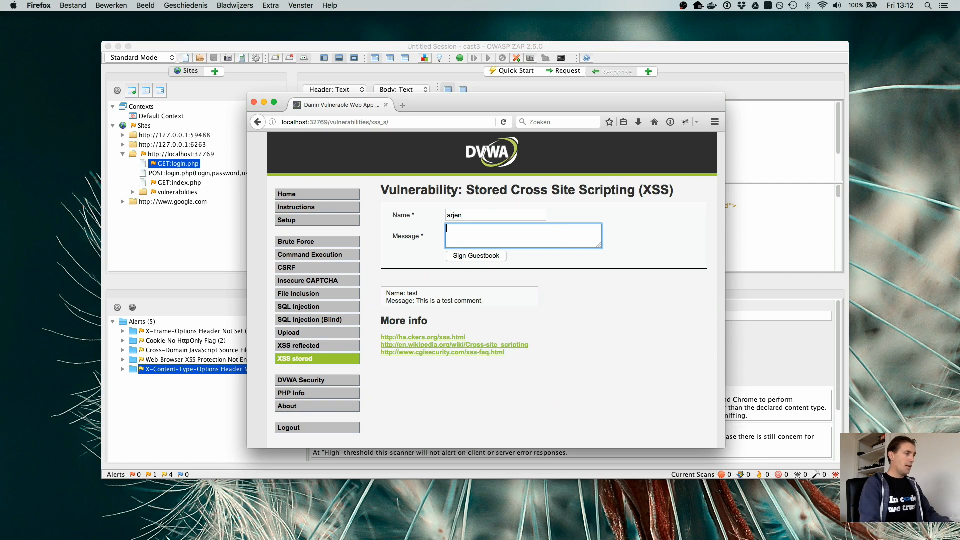
type("I love this")
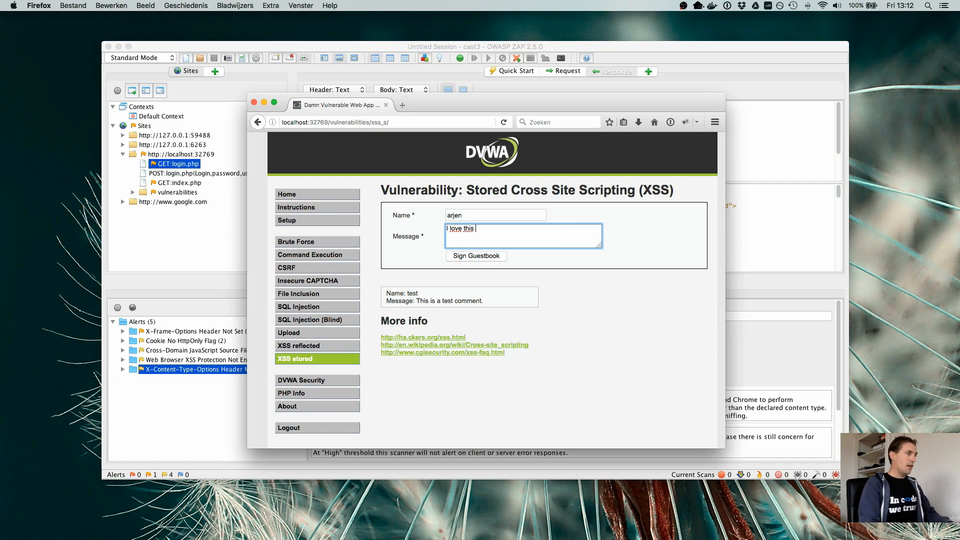
type(" app!")
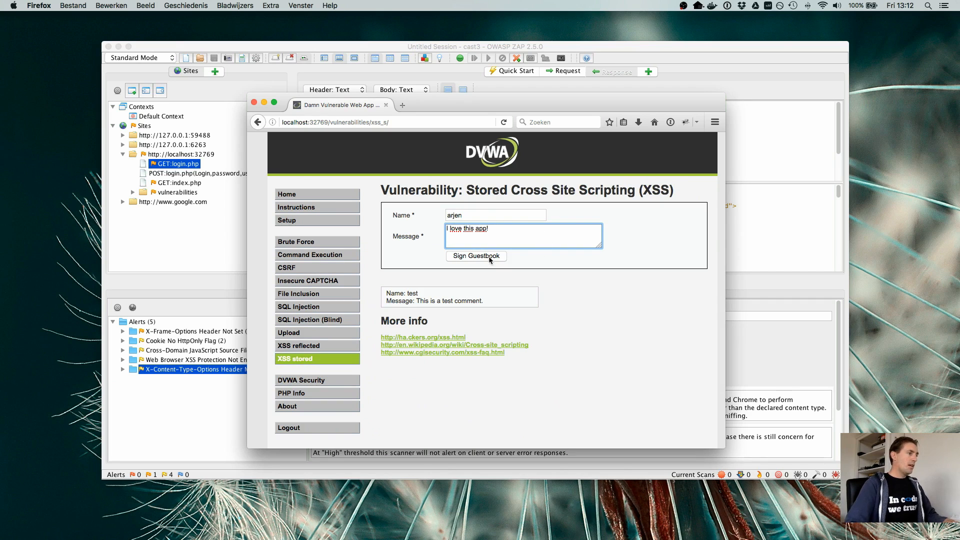
left_click(490, 259)
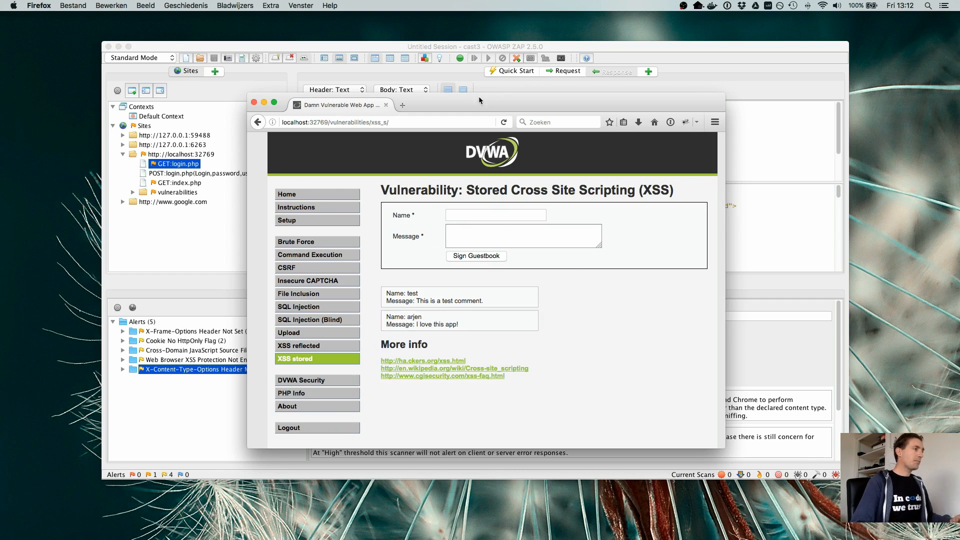
- Move the browser window aside, switch to OWASP ZAP, and examine the Cross-Domain JavaScript Source File Inclusion alert
left_click_drag(478, 96, 646, 32)
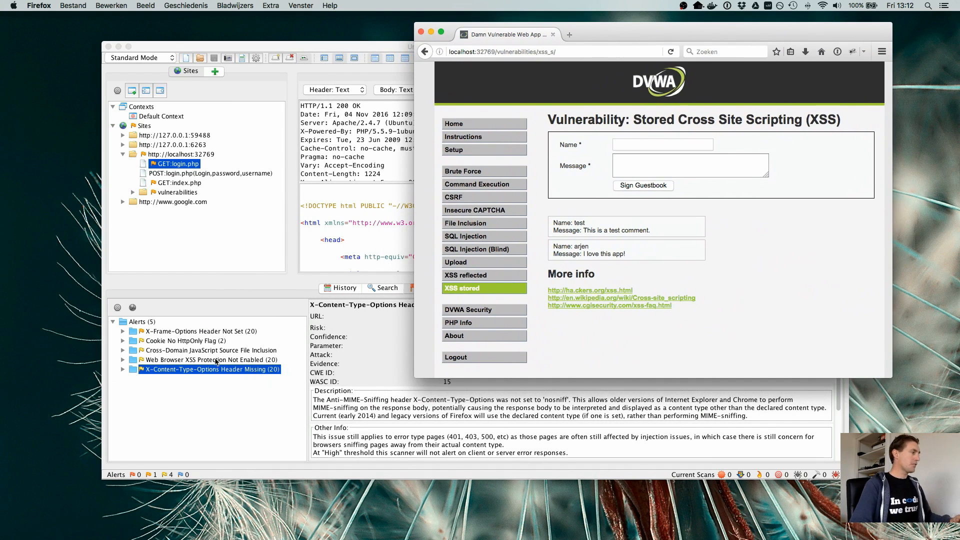
left_click(176, 419)
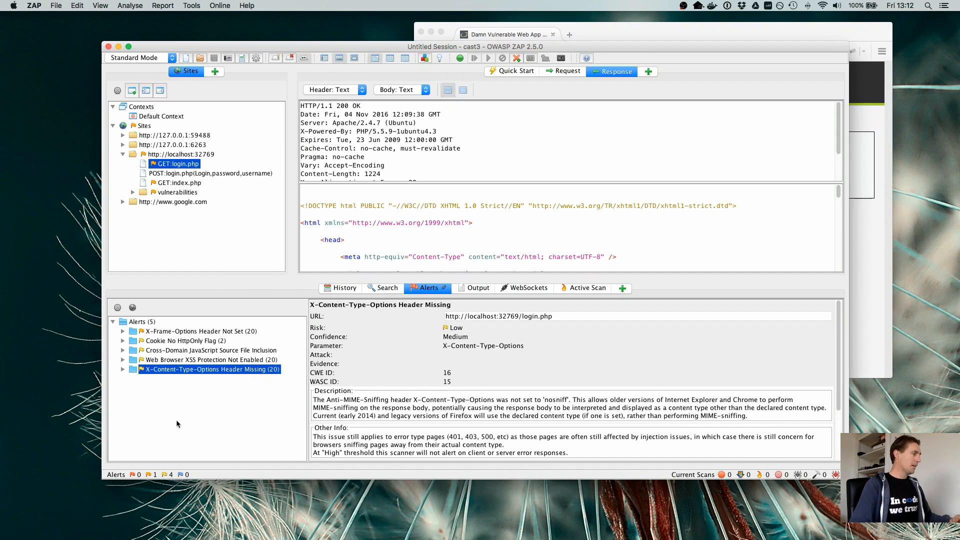
left_click(175, 352)
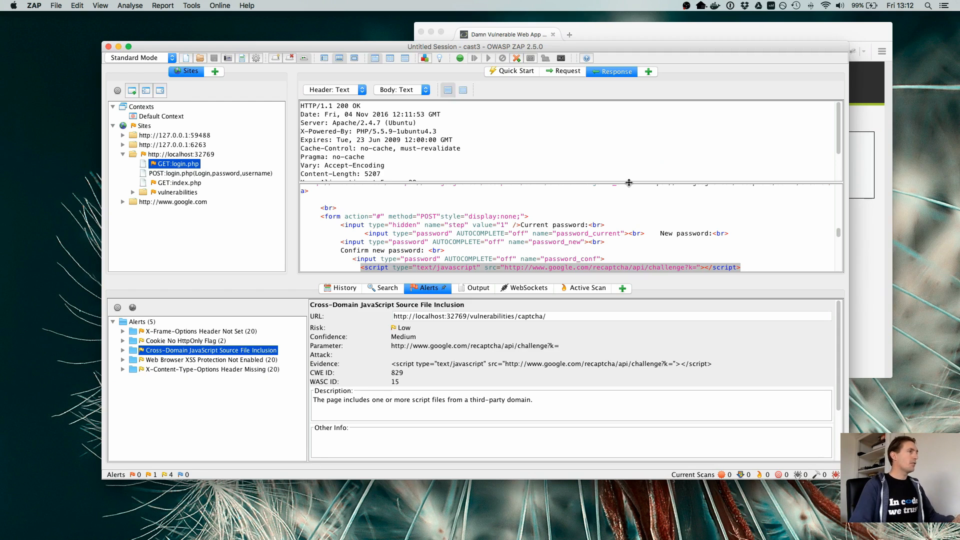
left_click(657, 36)
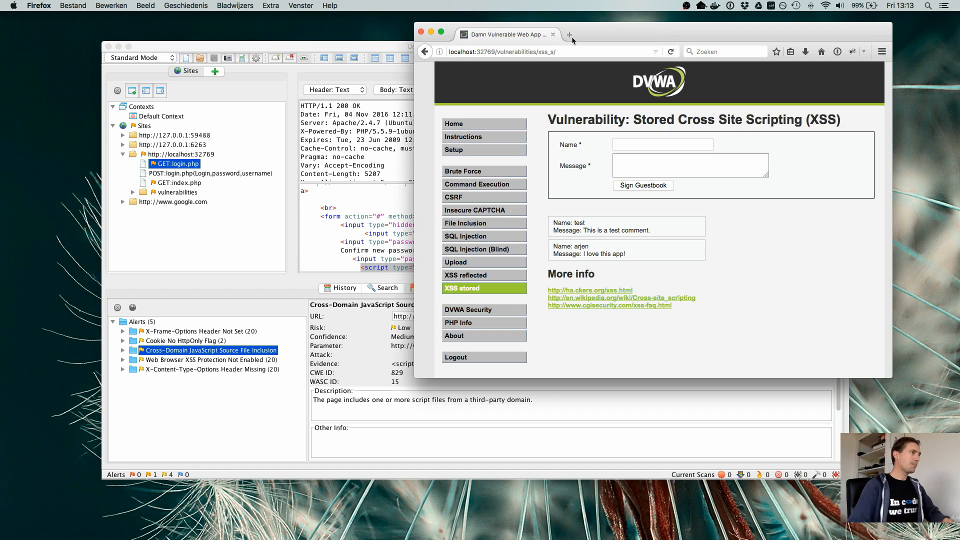
left_click(365, 46)
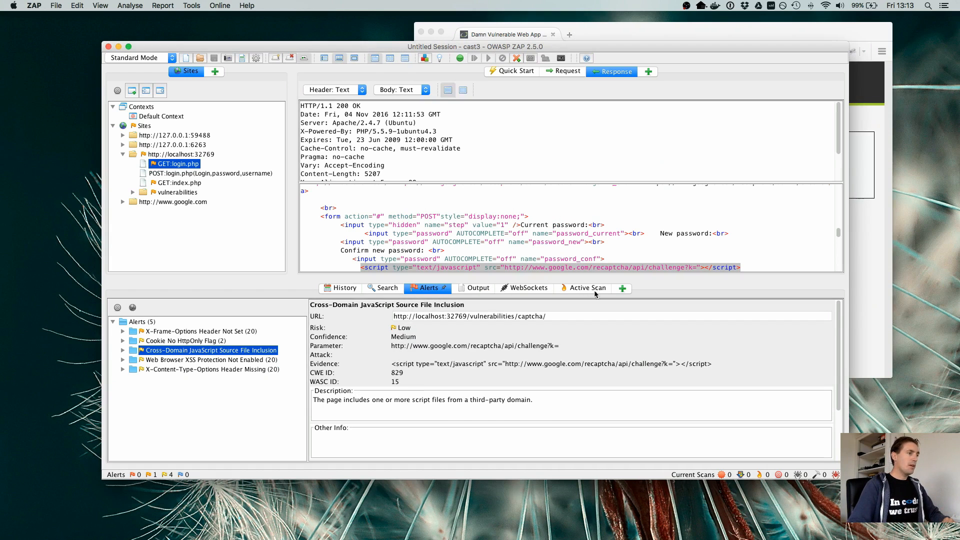
left_click(622, 289)
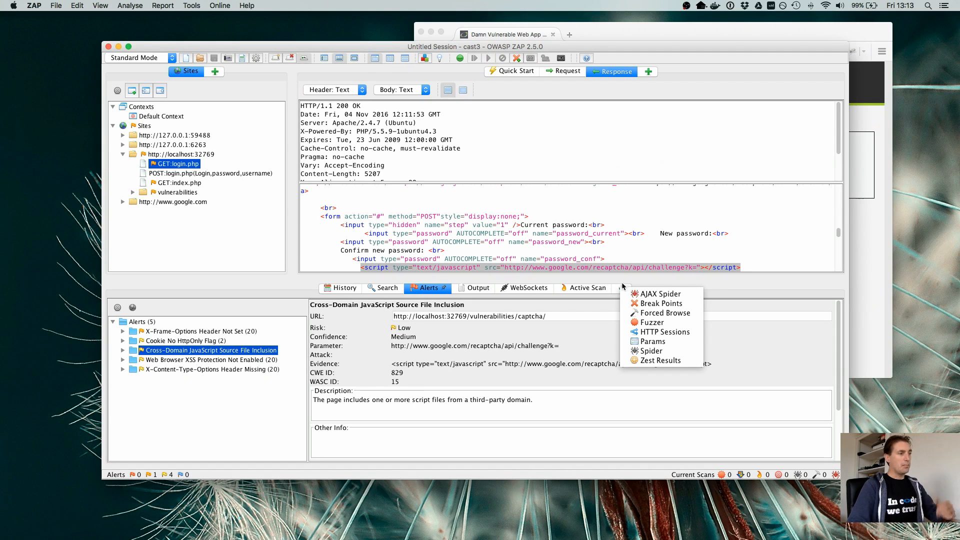
left_click(624, 281)
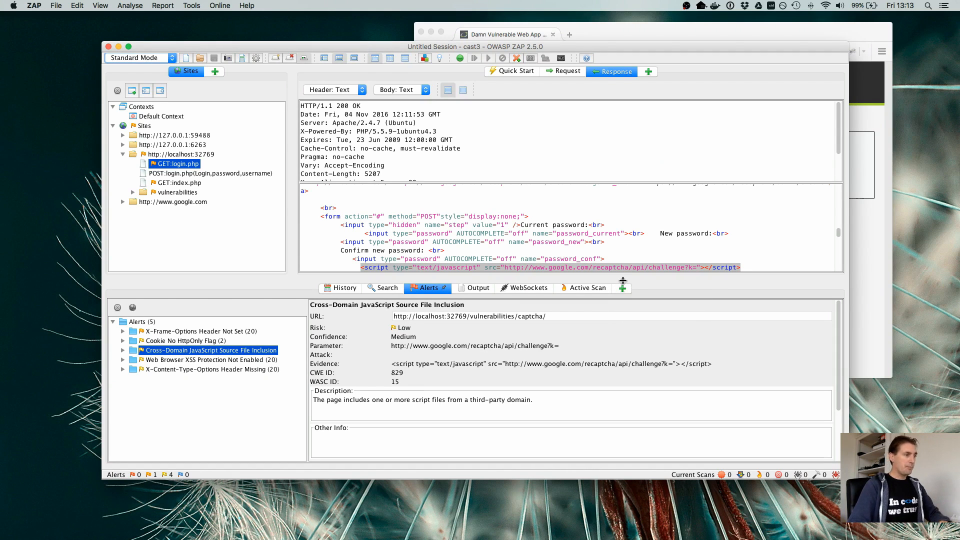
left_click(588, 289)
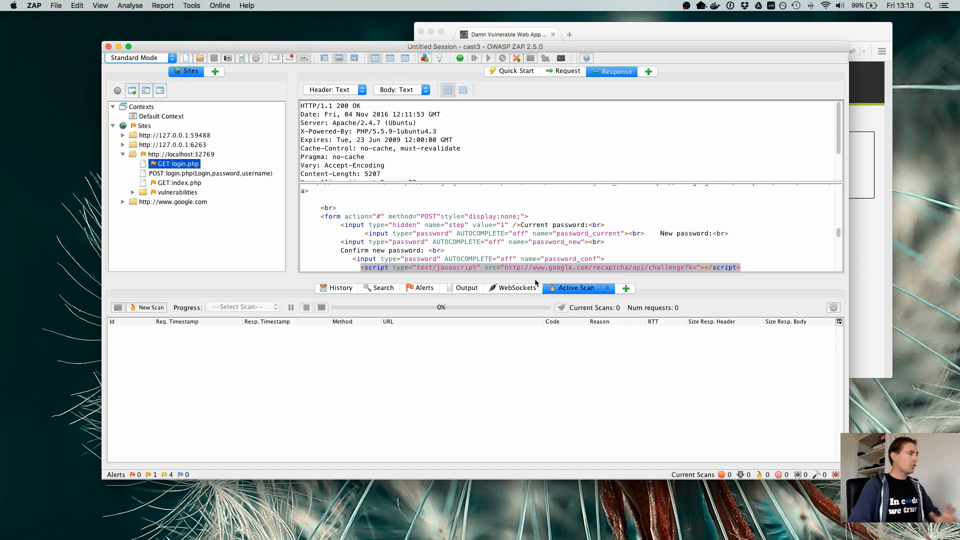
double_click(178, 155)
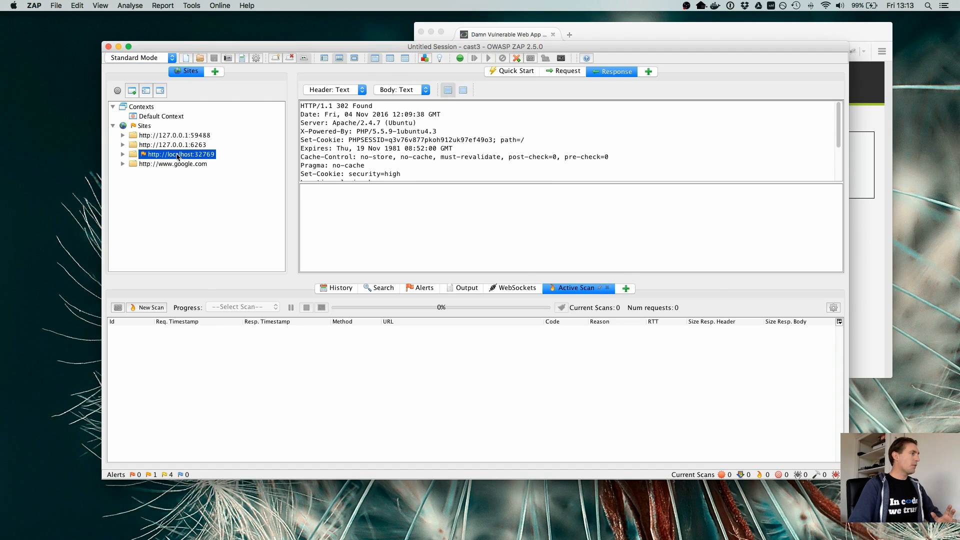
right_click(178, 157)
mouse_move(183, 161)
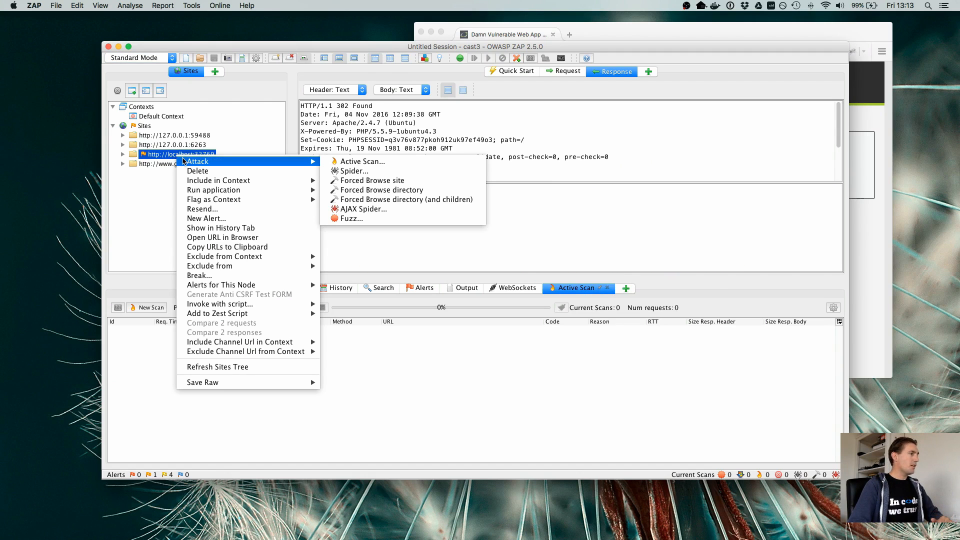
left_click(366, 162)
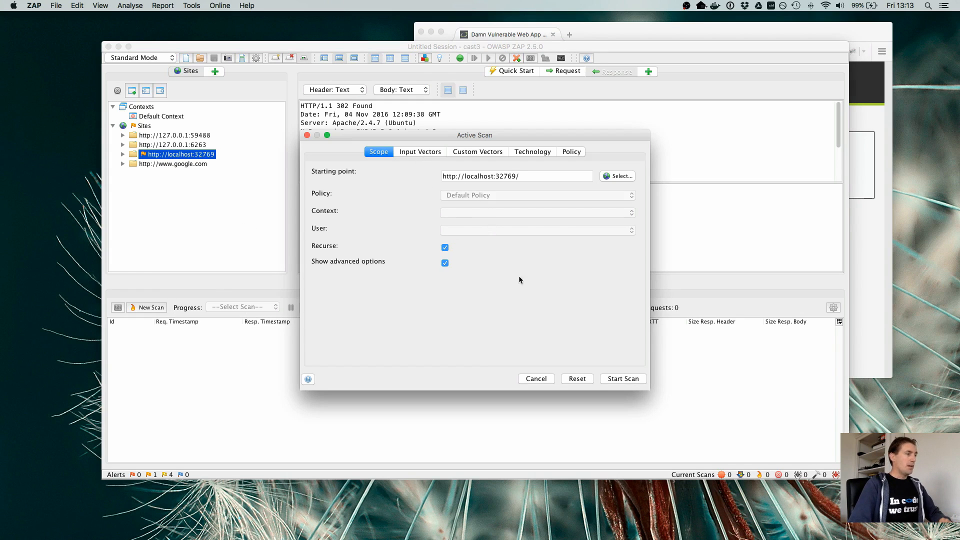
left_click(445, 263)
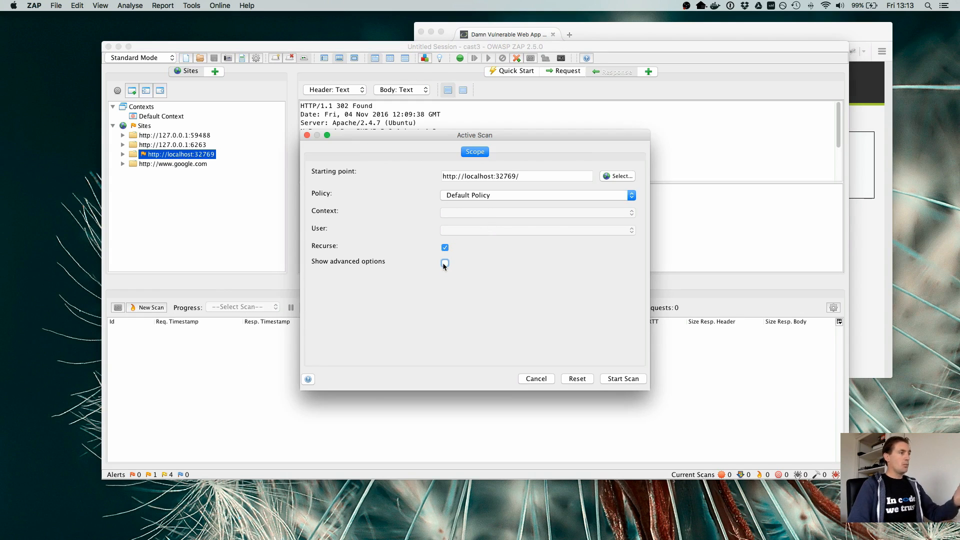
left_click(615, 198)
left_click(616, 198)
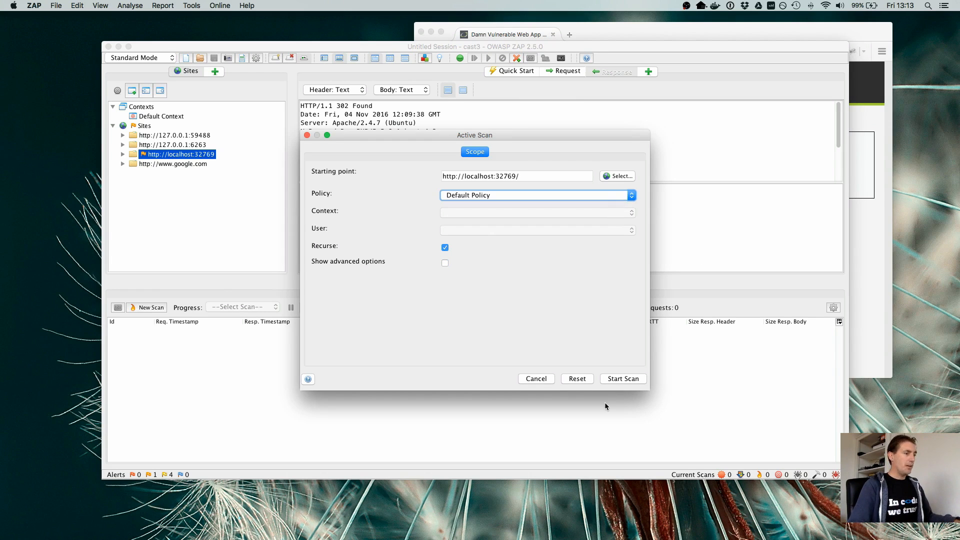
left_click(622, 379)
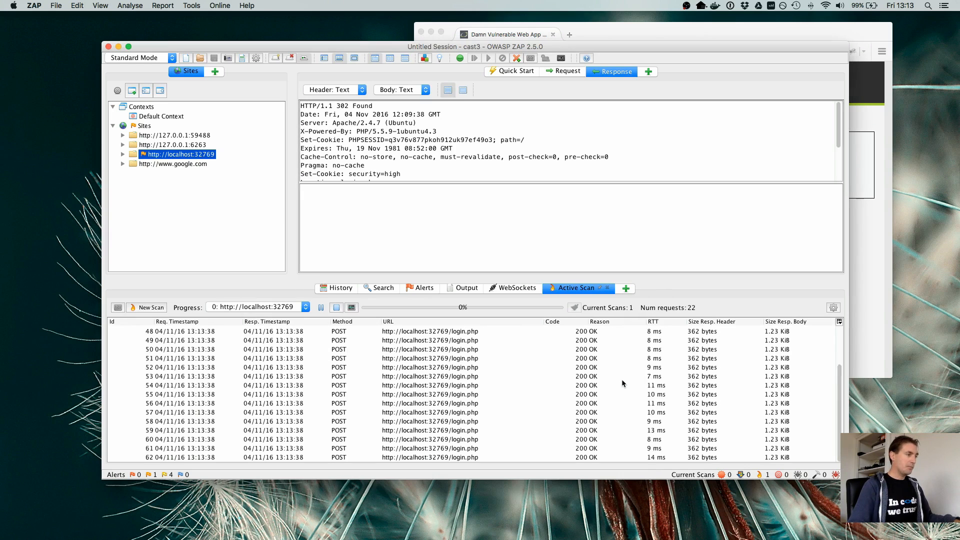
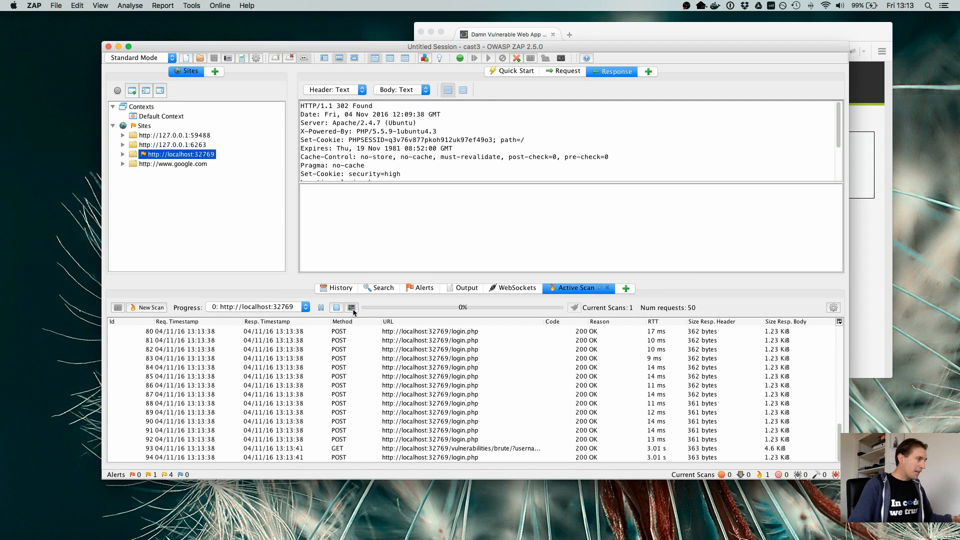
- Open the active scan's progress details, look through the plugin list, and close the progress window
left_click(353, 308)
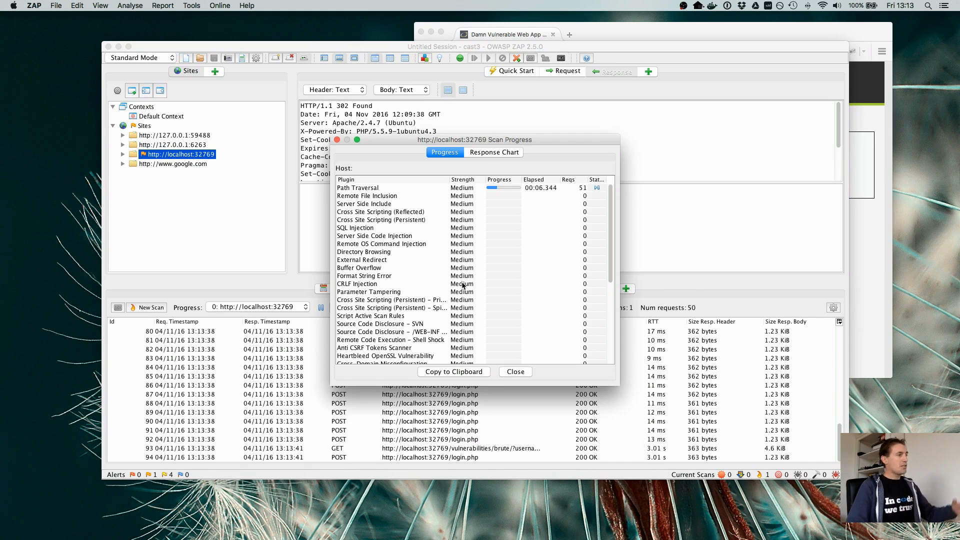
scroll(396, 253, "down", 3)
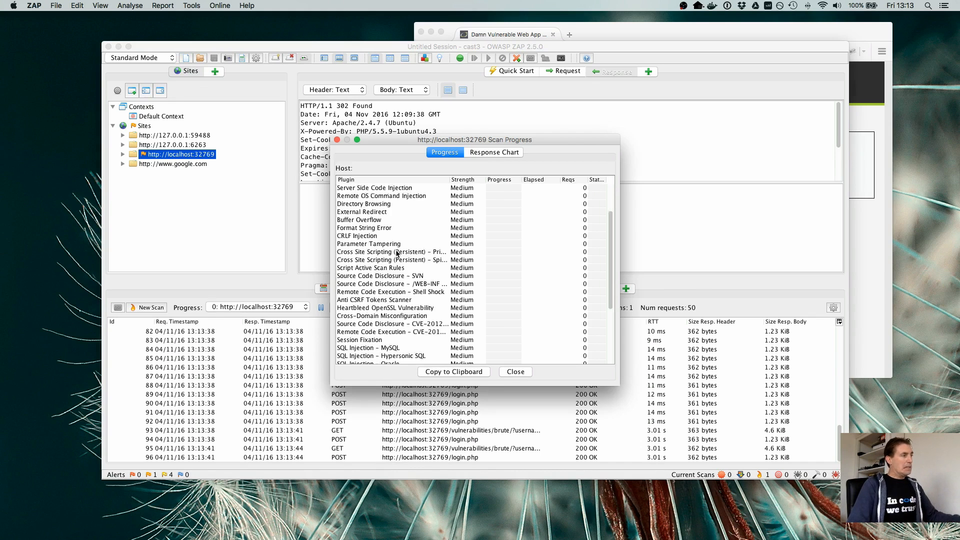
scroll(397, 253, "down", 5)
scroll(396, 253, "up", 10)
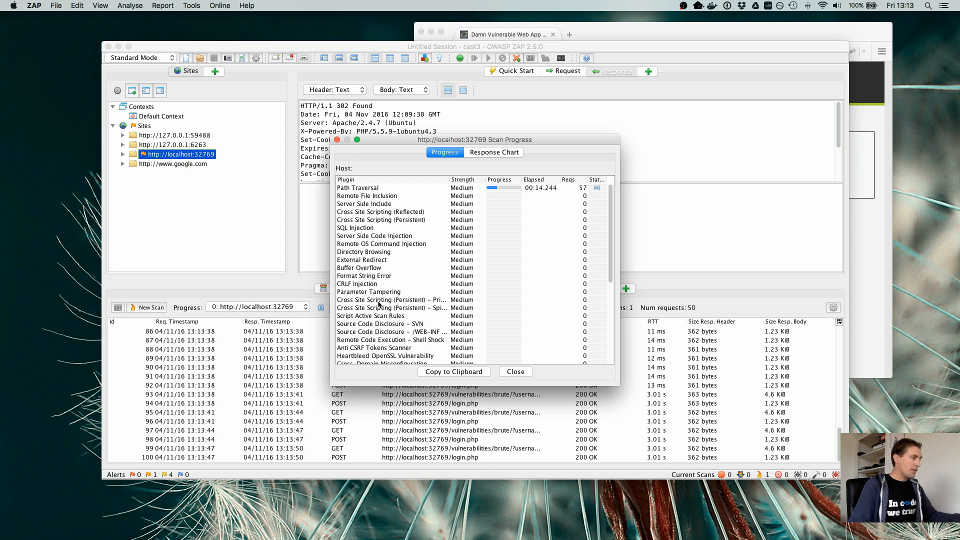
scroll(378, 305, "down", 3)
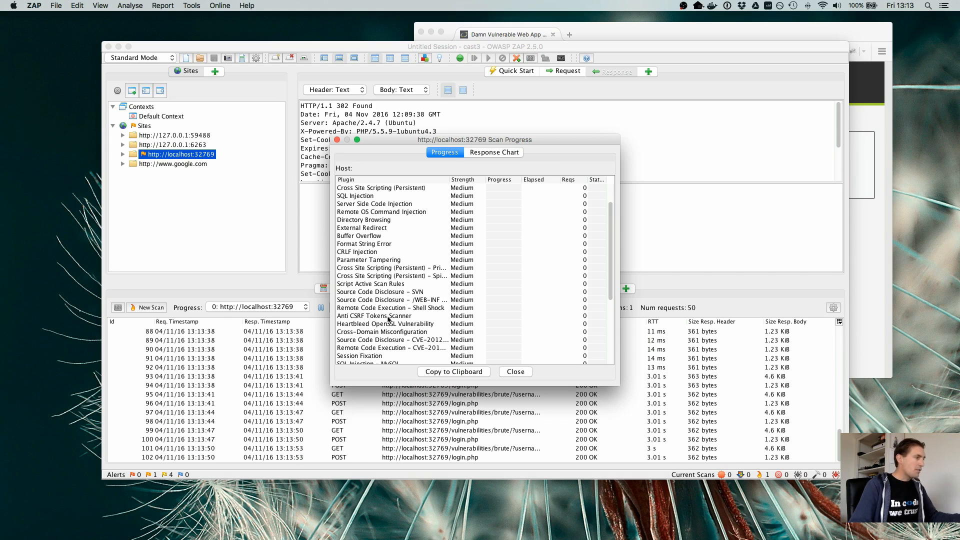
scroll(391, 320, "down", 10)
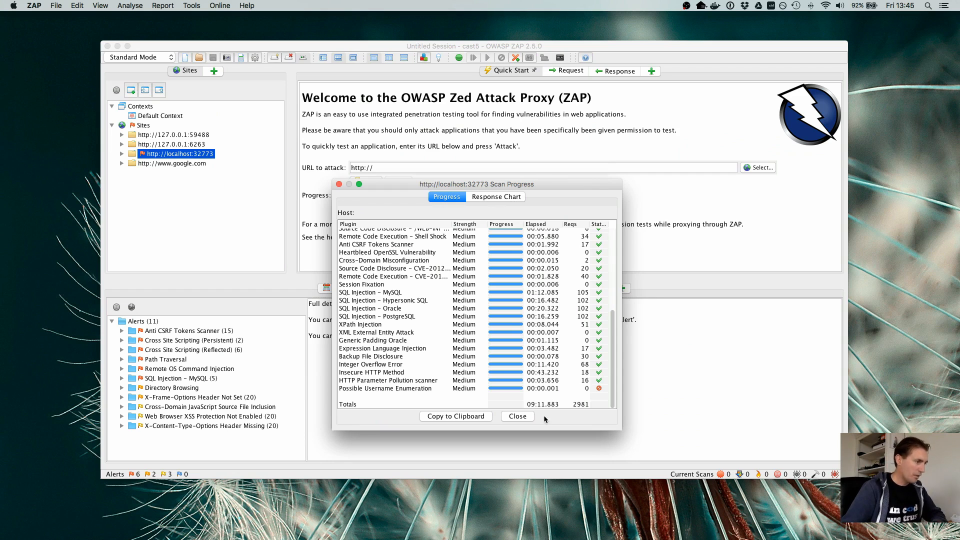
left_click(517, 416)
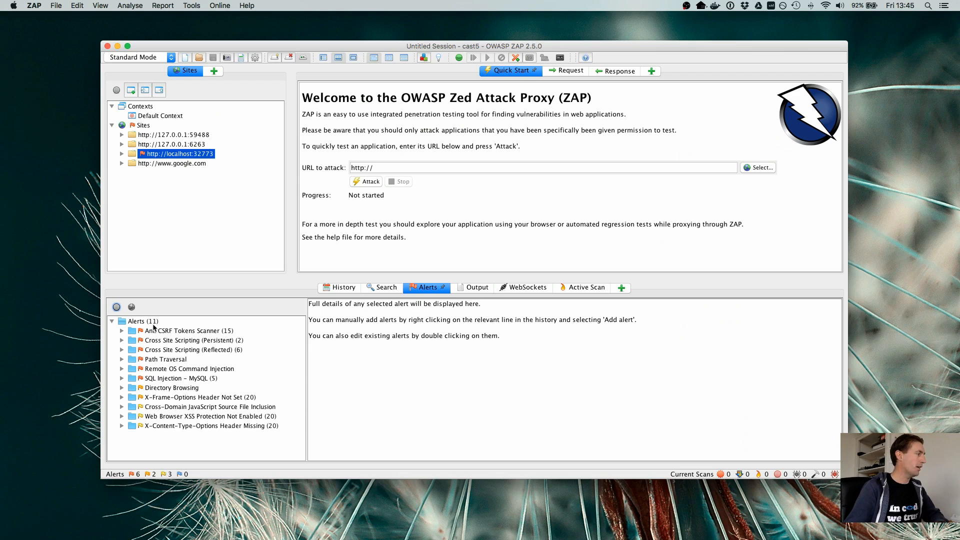
- Examine in turn the Anti CSRF Tokens Scanner, Cross Site Scripting (Persistent), Cross Site Scripting (Reflected) and Path Traversal alerts
left_click(167, 331)
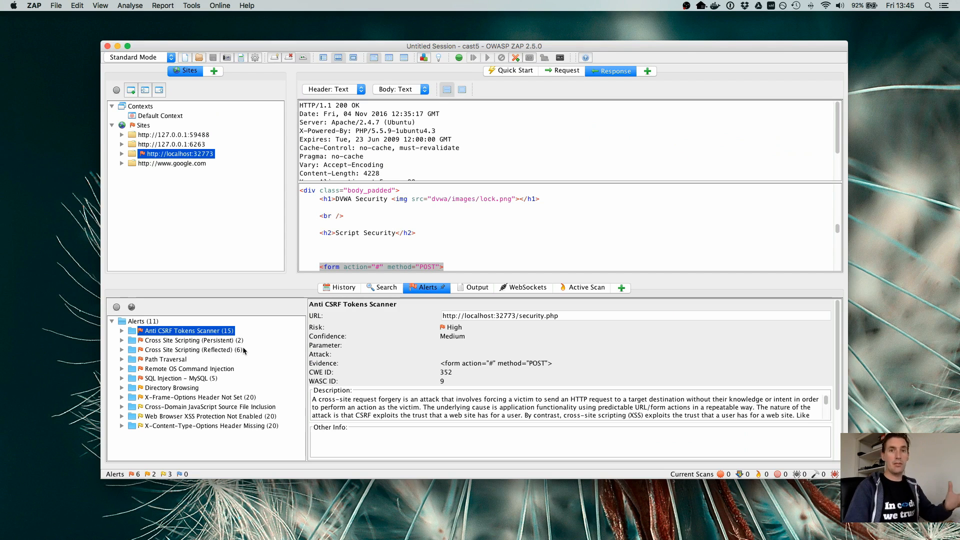
key("Down")
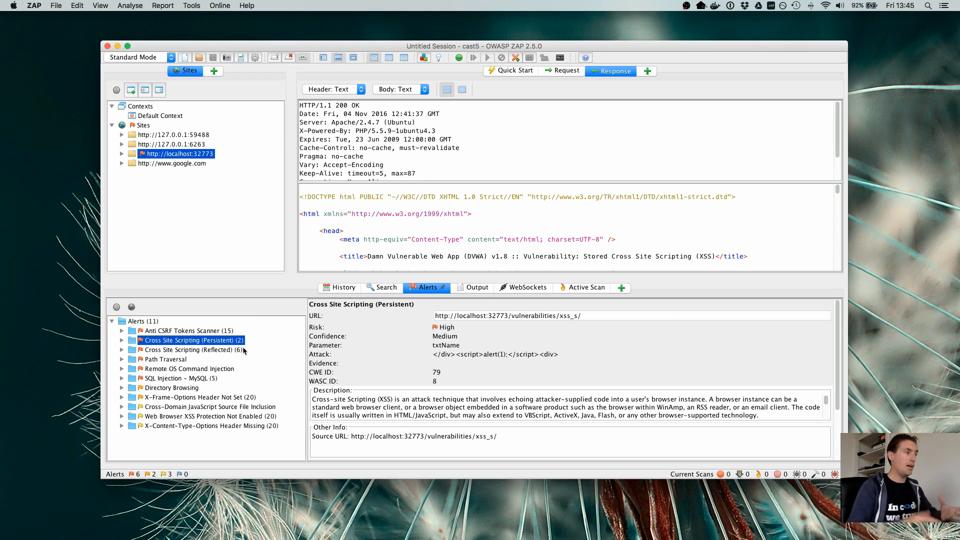
key("Down")
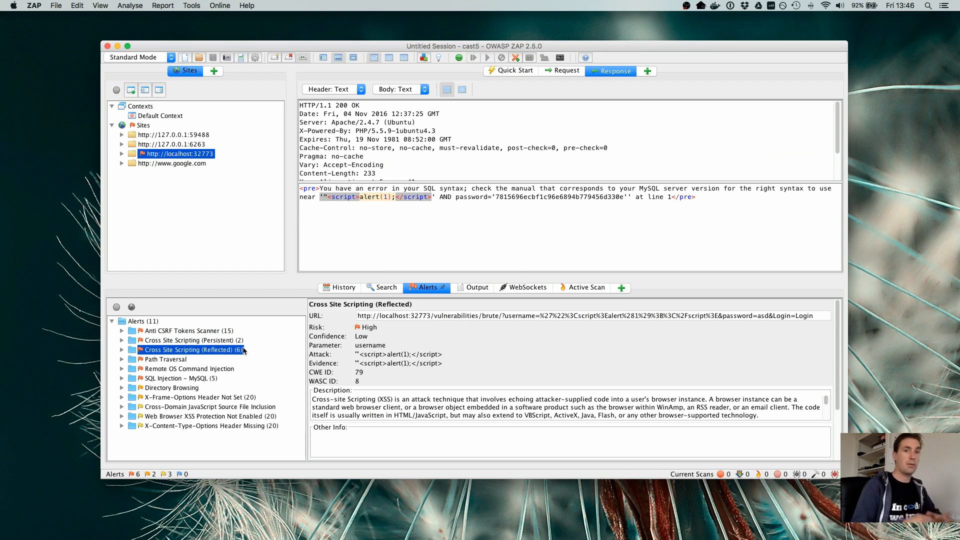
key("Down")
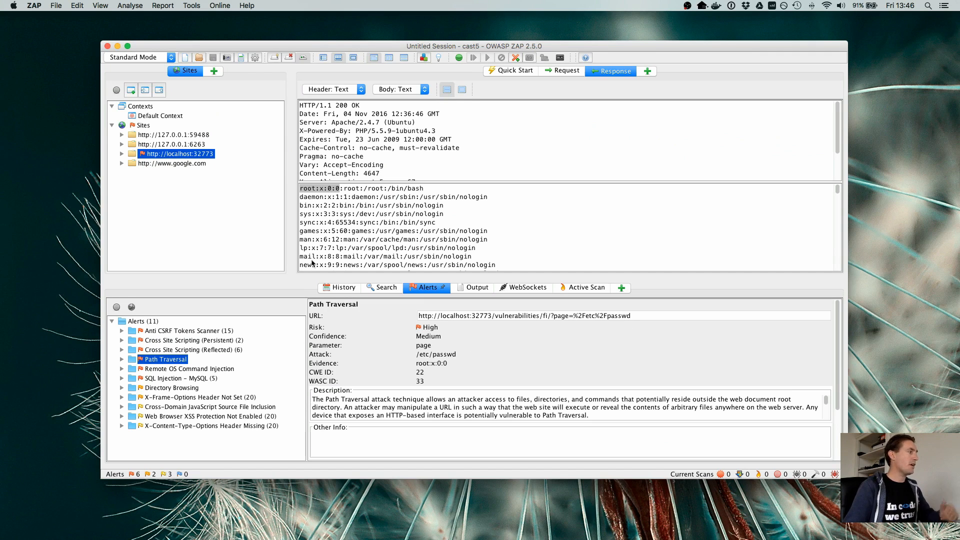
- Examine in turn the Remote OS Command Injection, SQL Injection - MySQL and Directory Browsing alerts
left_click(159, 370)
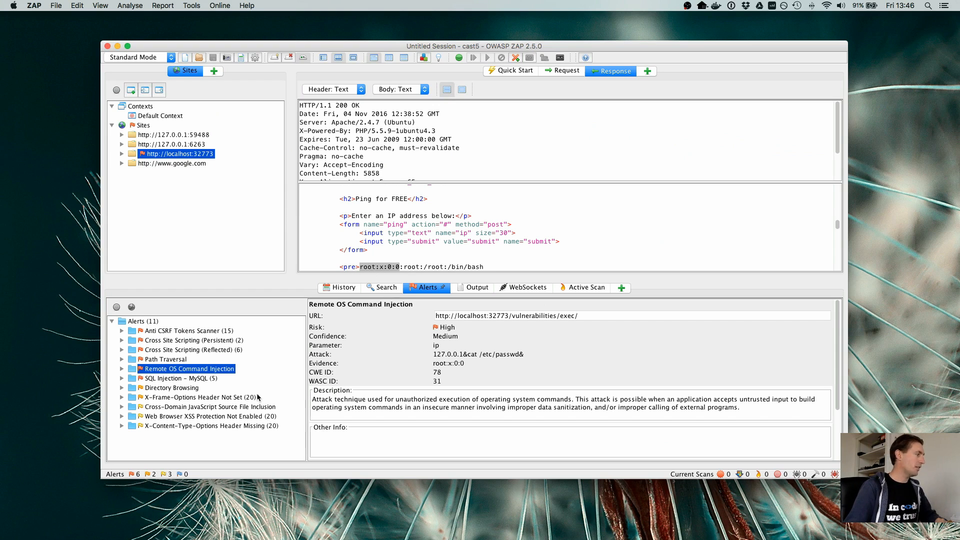
left_click(199, 379)
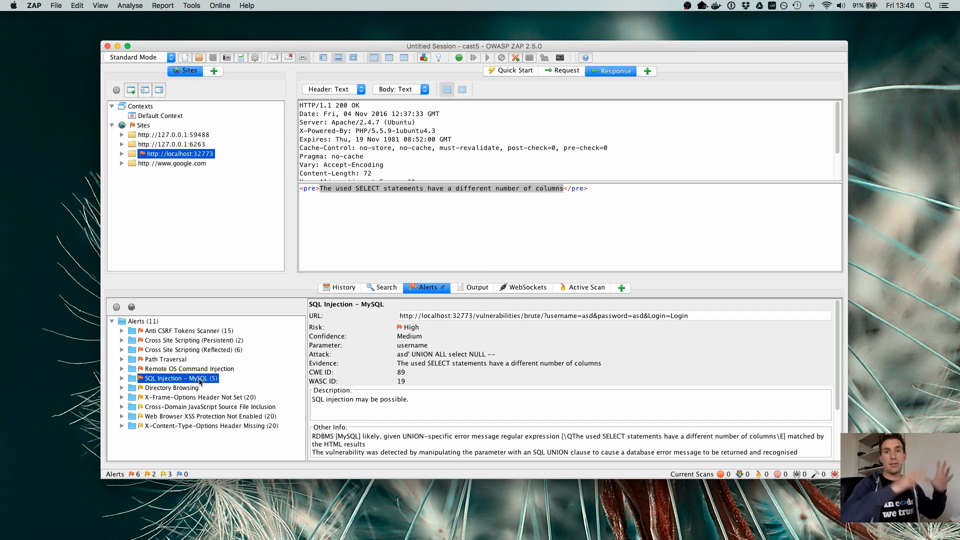
left_click(193, 390)
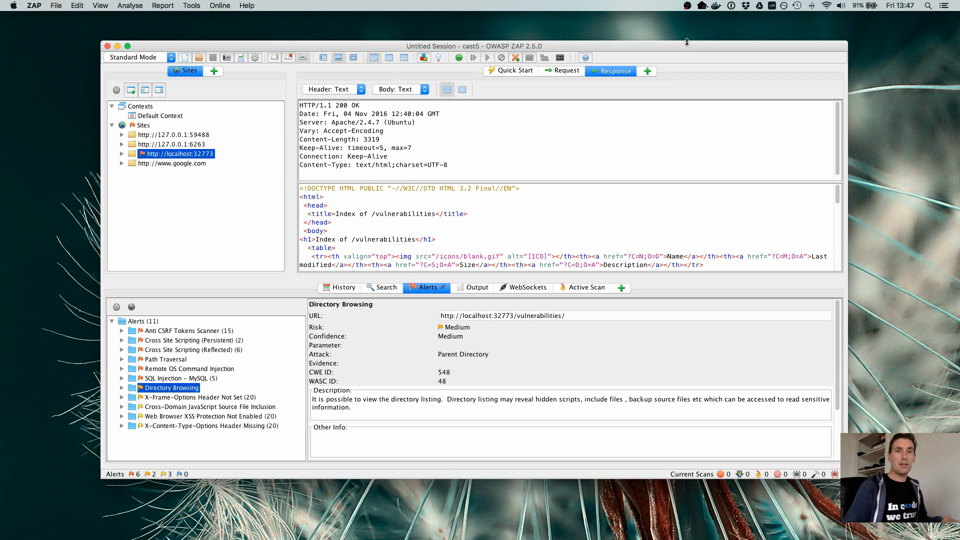
left_click(688, 6)
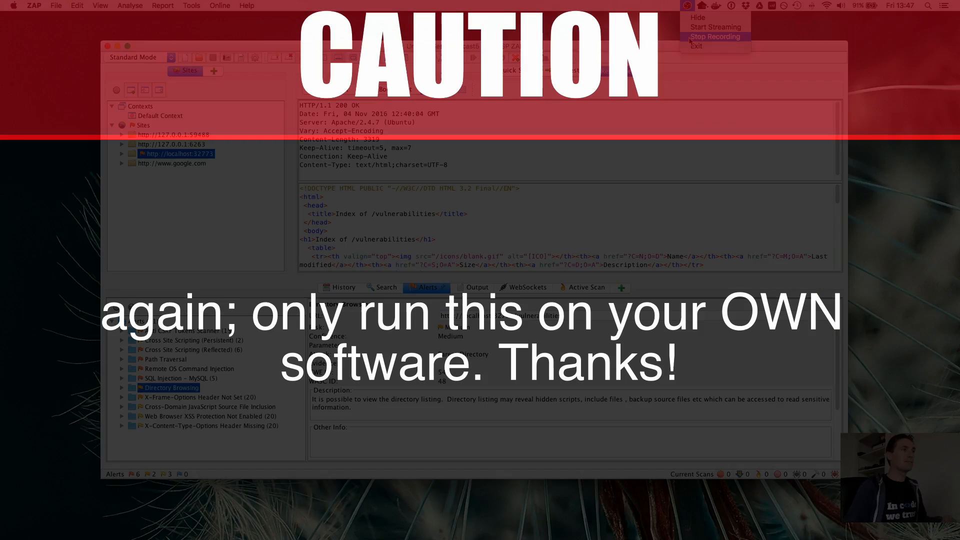